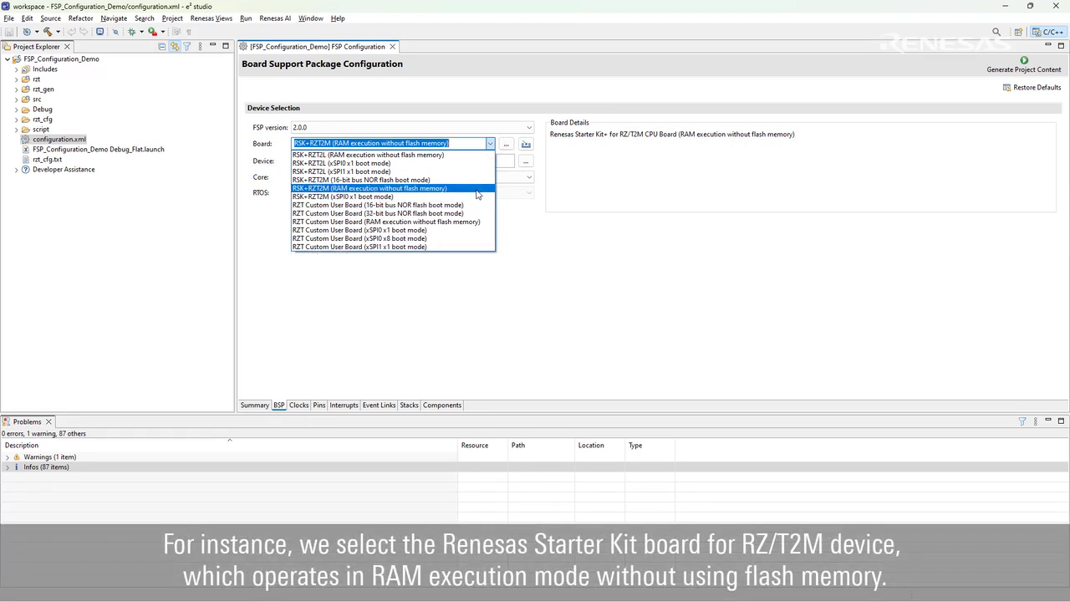
Set the board to RSK+RZT2M (RAM execution without flash memory) and the device to the 320-pin RZT2M part R9A07G075M24GBG
left_click(477, 189)
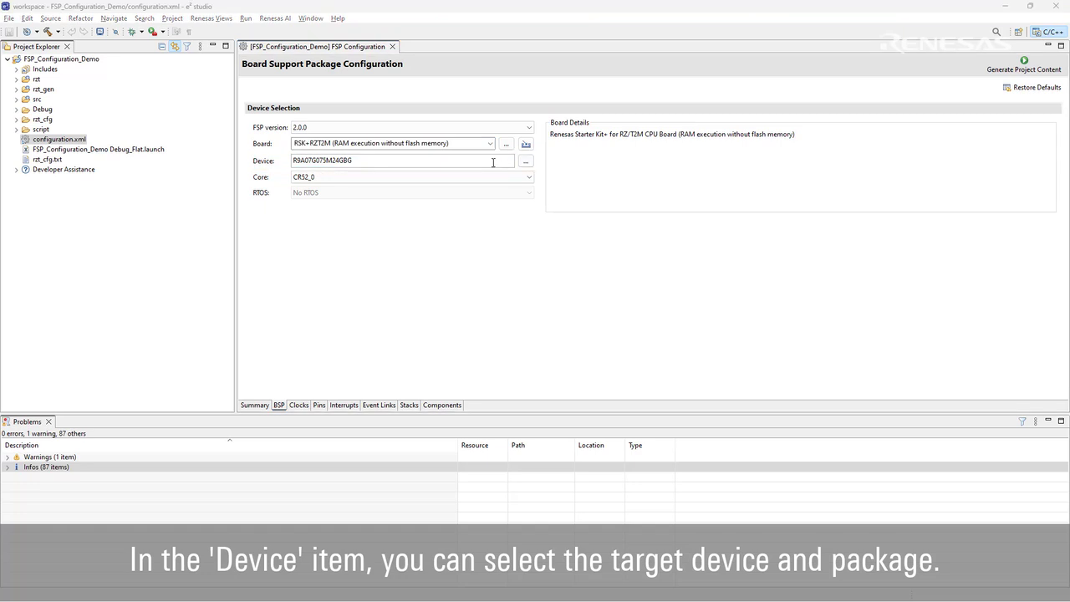
left_click_drag(468, 160, 285, 165)
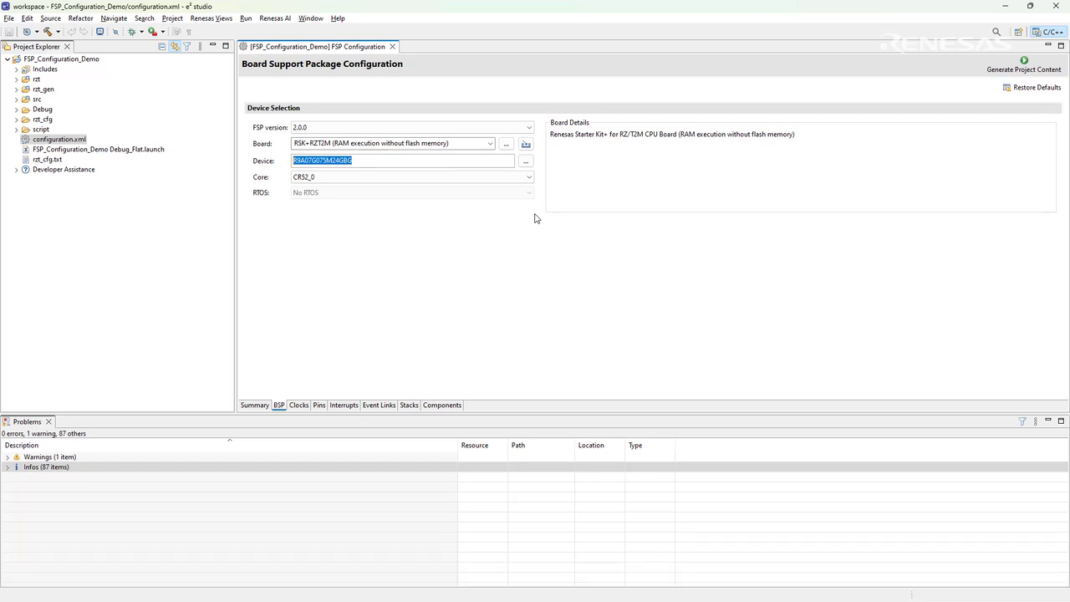
left_click(526, 160)
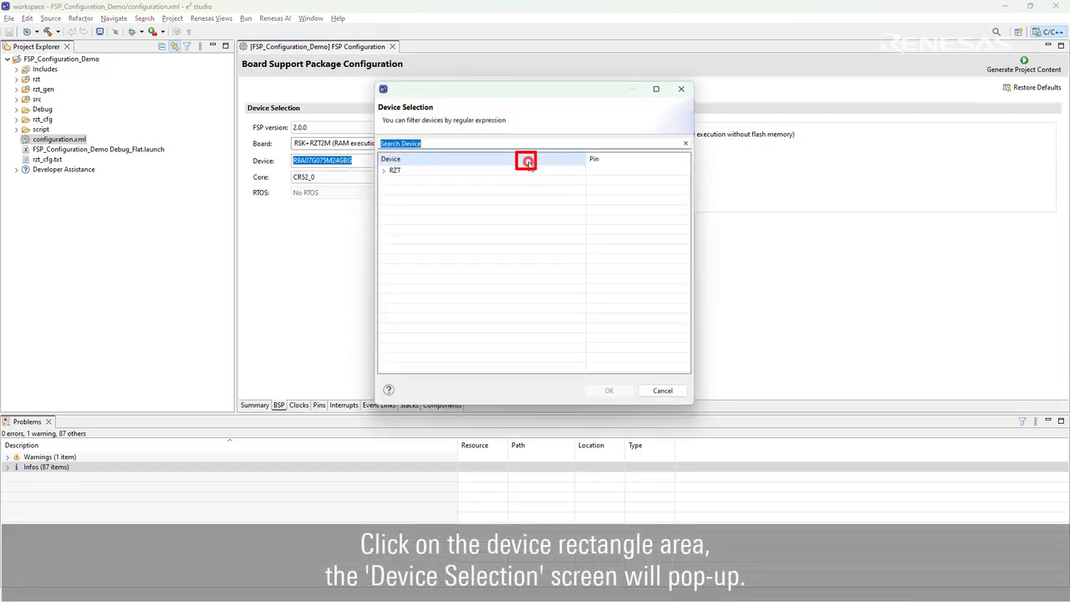
left_click(382, 169)
left_click(390, 189)
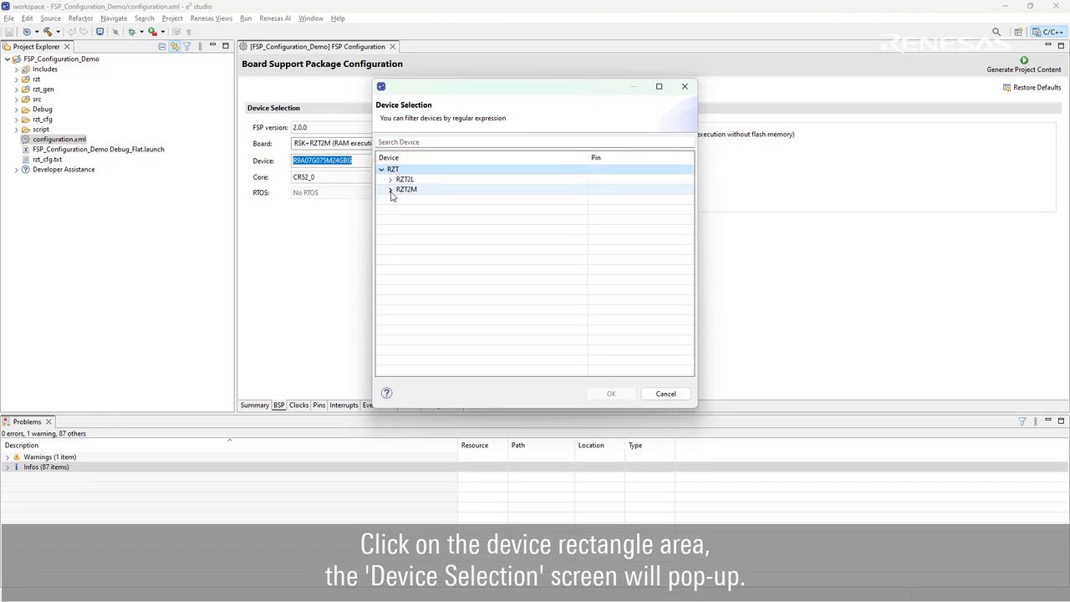
left_click(398, 229)
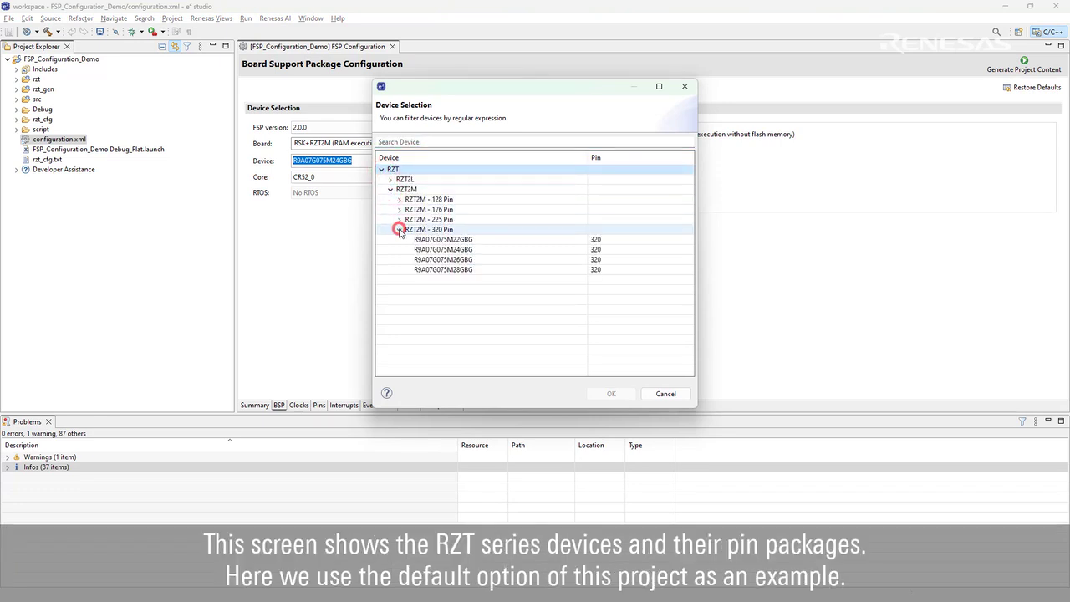
left_click(479, 250)
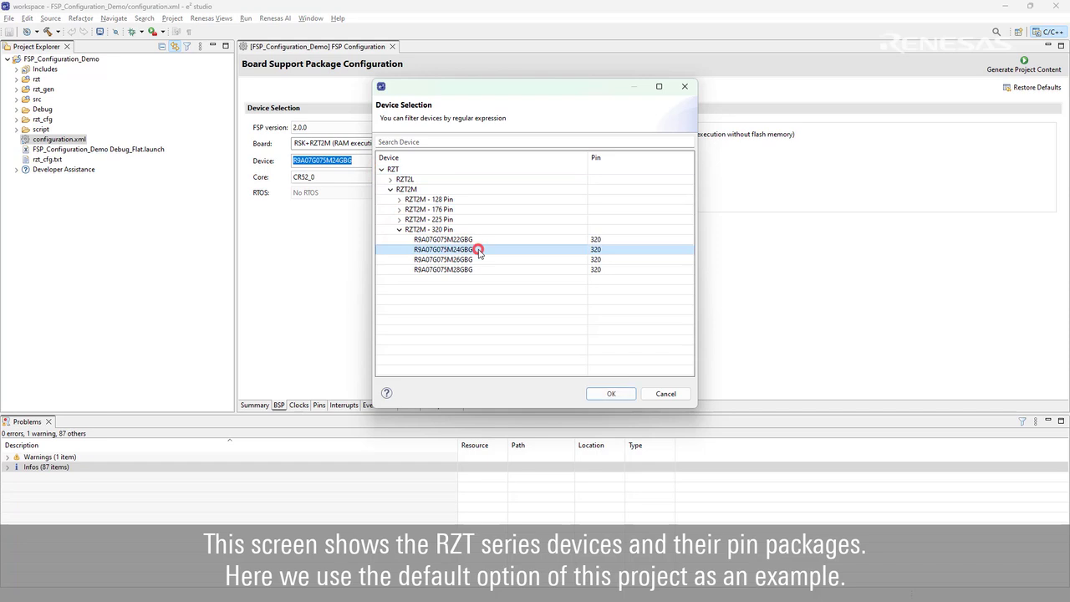
left_click(620, 397)
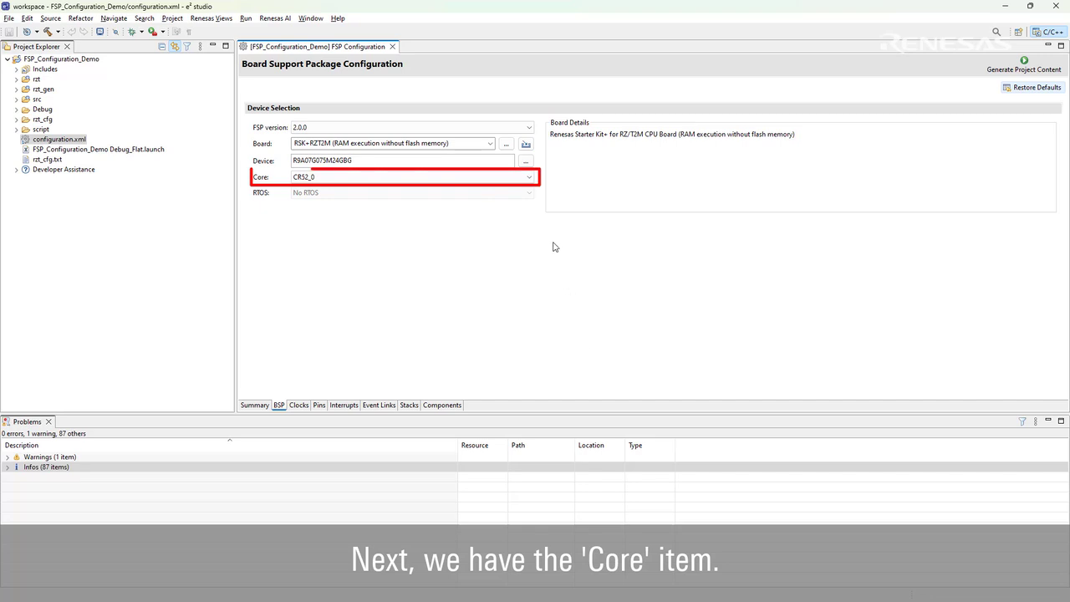
Set the core to CR52_0, and choose FreeRTOS (v2.0.0) as the RTOS in the FSP project wizard
left_click(530, 179)
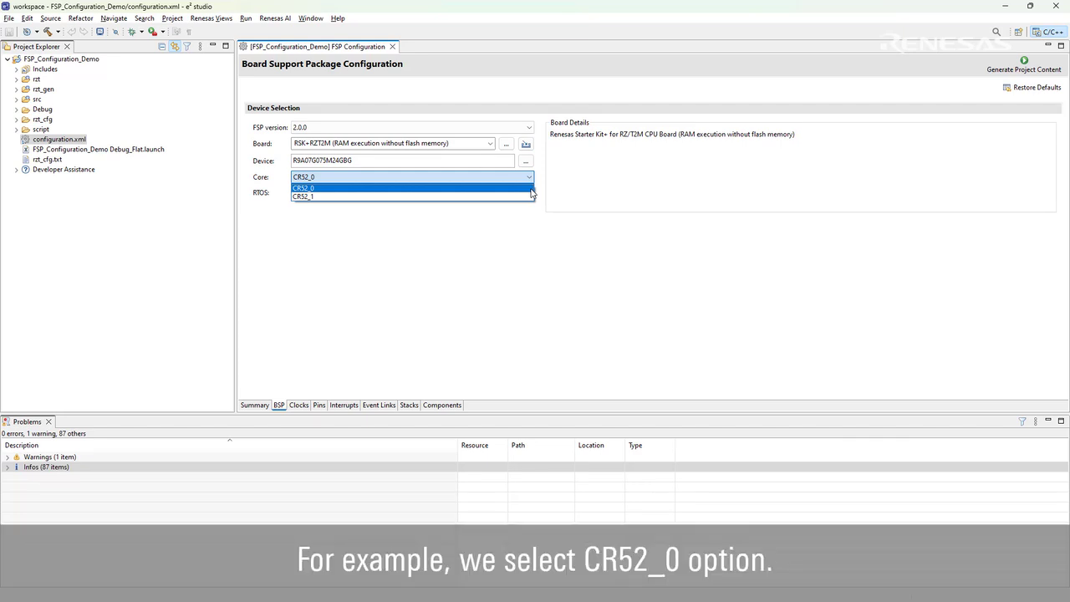
left_click(530, 189)
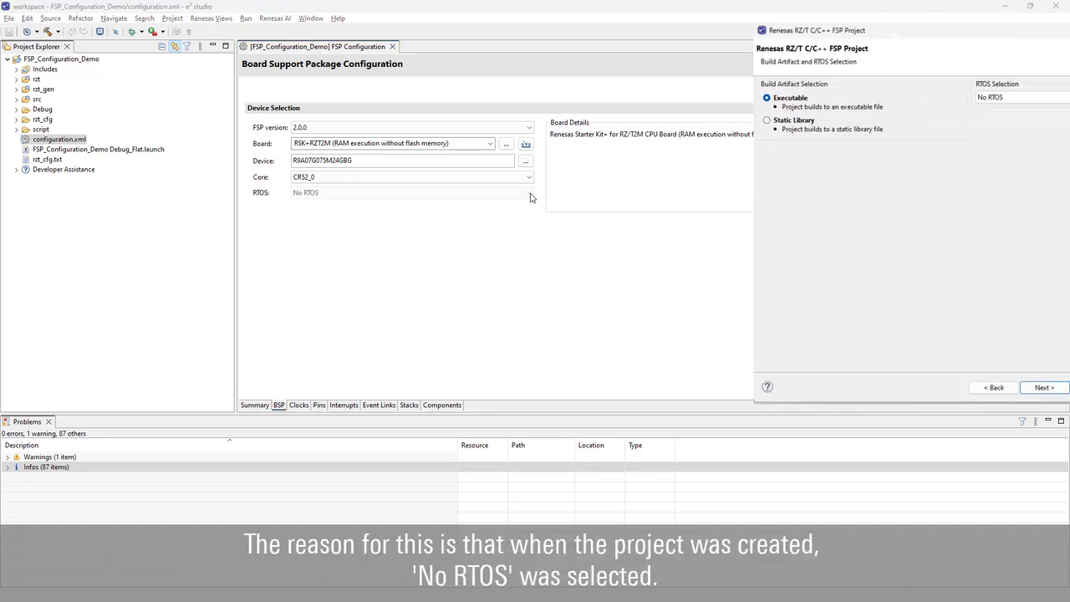
left_click(887, 122)
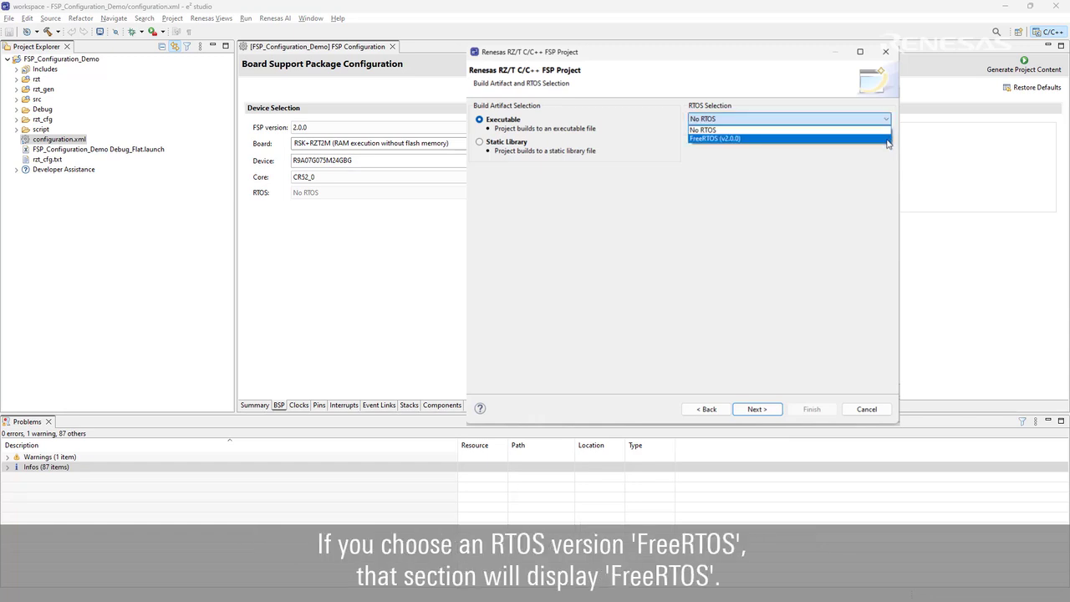
left_click(887, 139)
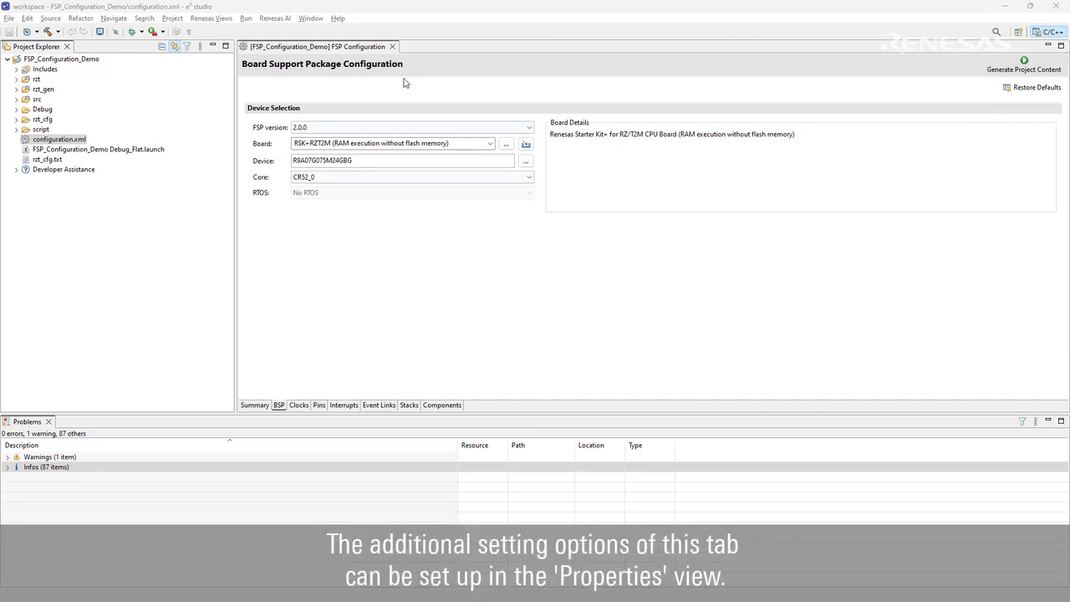
Show the Properties view to access the additional BSP settings
left_click(311, 18)
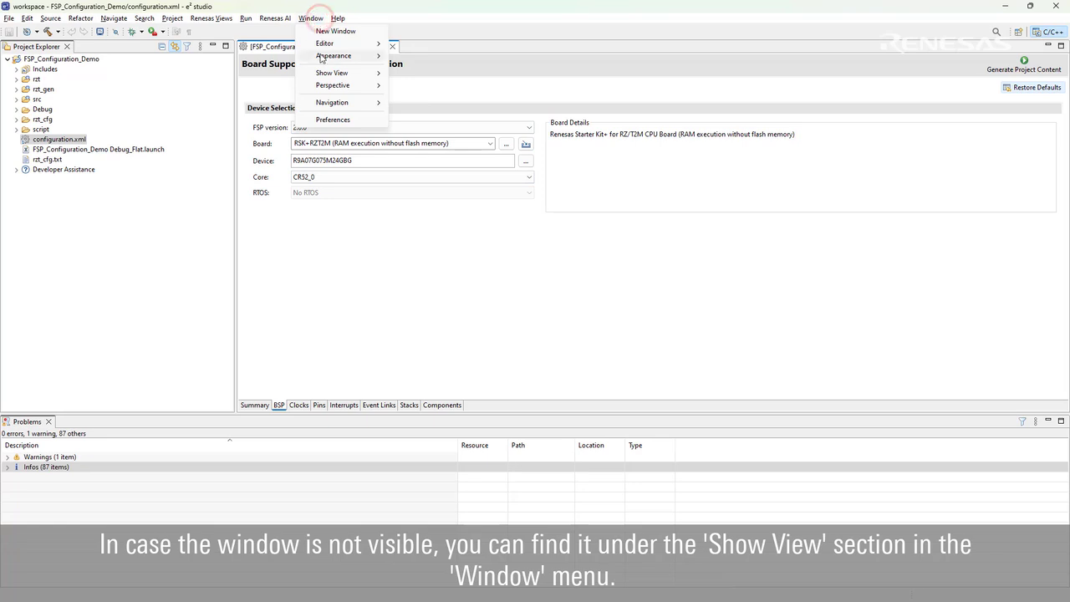
mouse_move(319, 78)
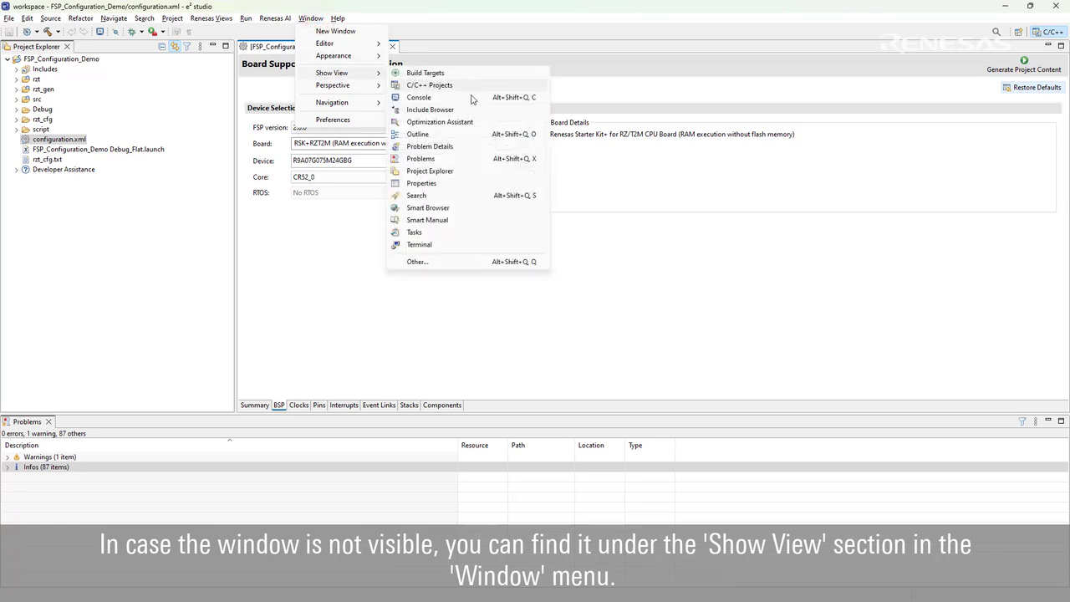
left_click(466, 183)
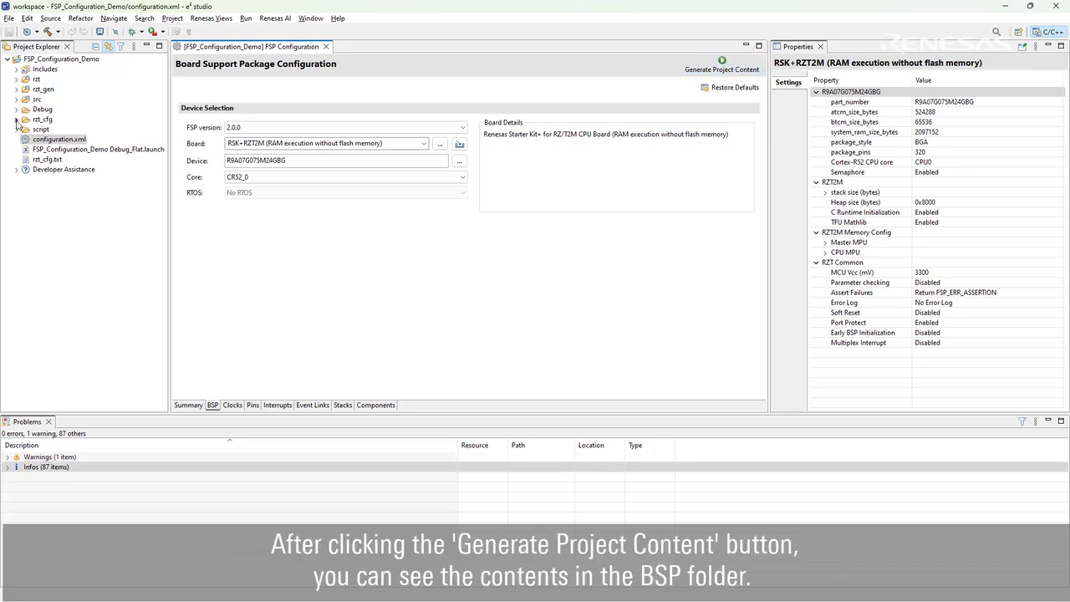
Expand the rzt_cfg, fsp_cfg and bsp folders of the project to view the generated BSP files
left_click(16, 120)
left_click(24, 129)
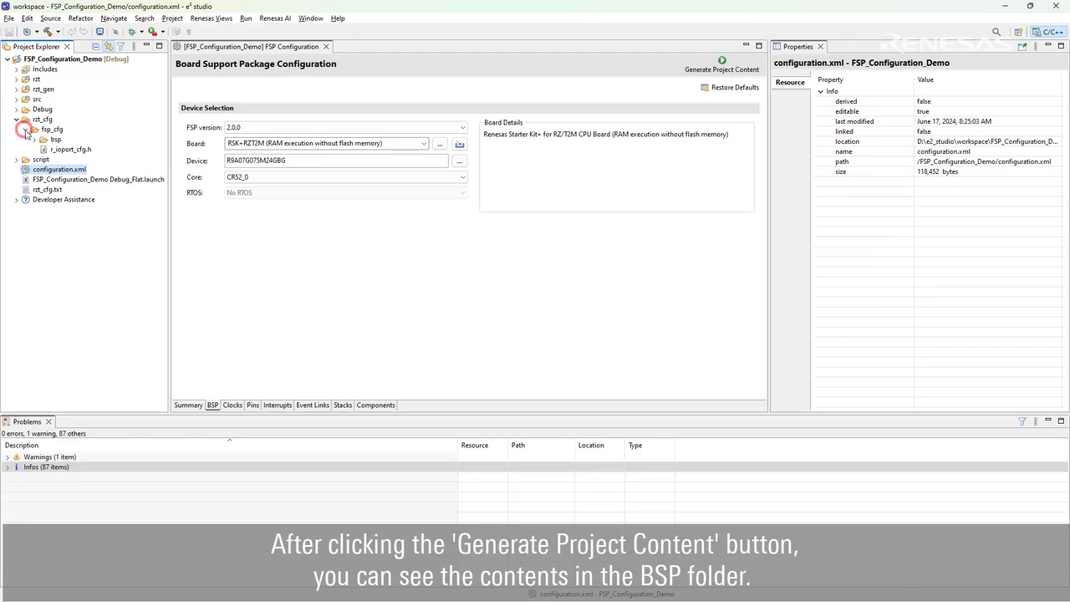
left_click(35, 139)
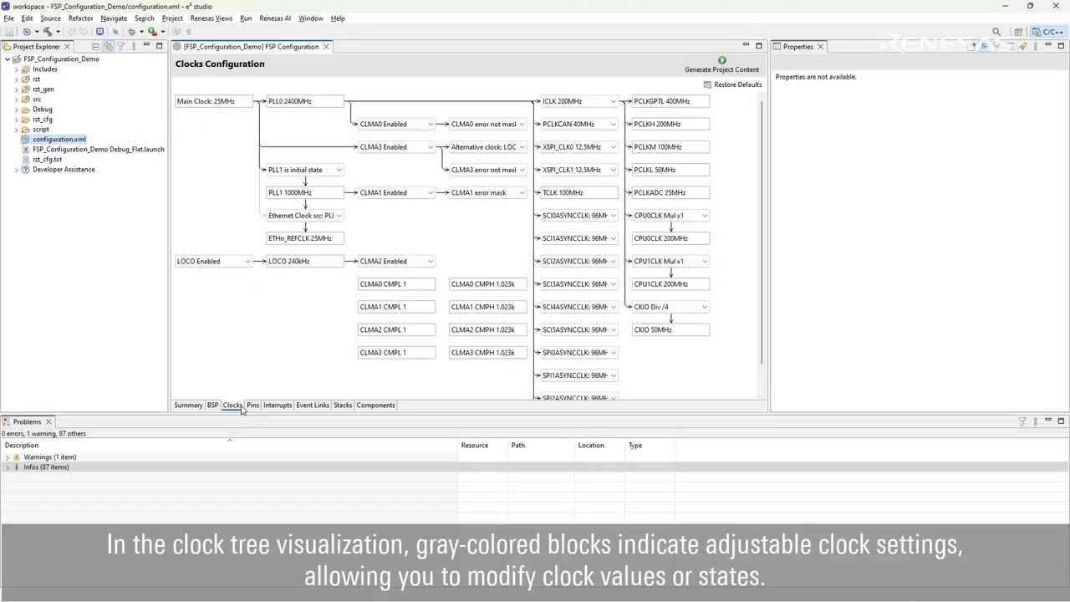
Set the LOCO clock to LOCO Enabled and review the PLL1 state and Ethernet clock source options in the clock tree
left_click(247, 261)
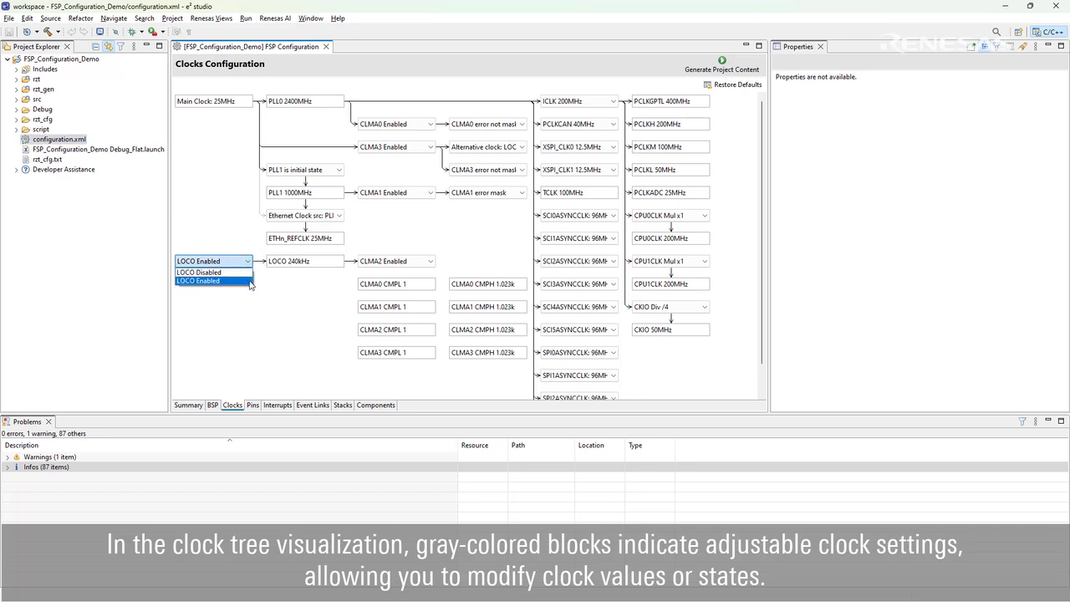
left_click(250, 283)
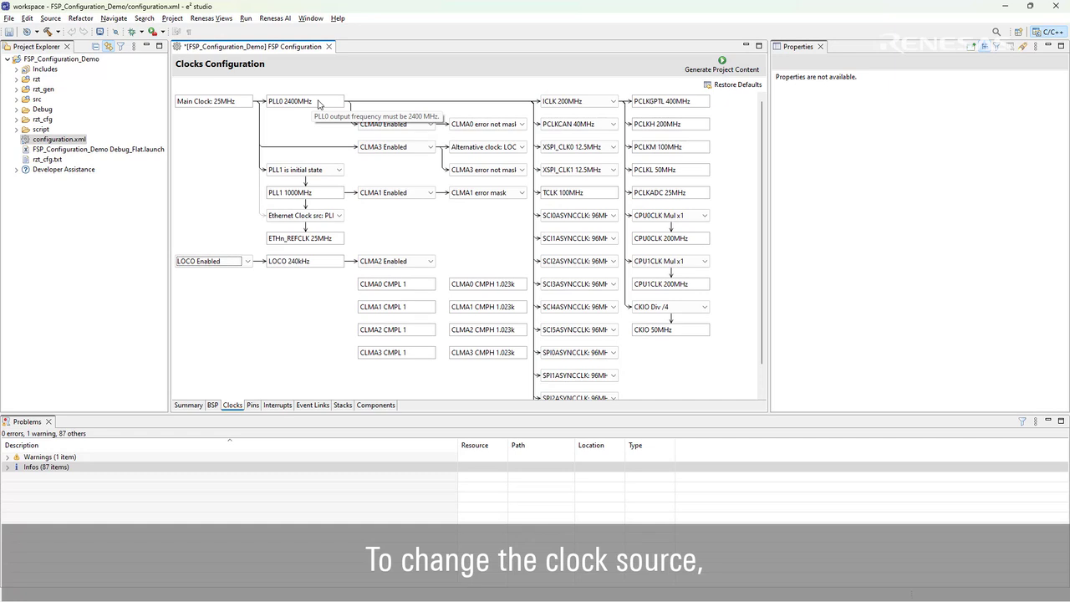
left_click(338, 167)
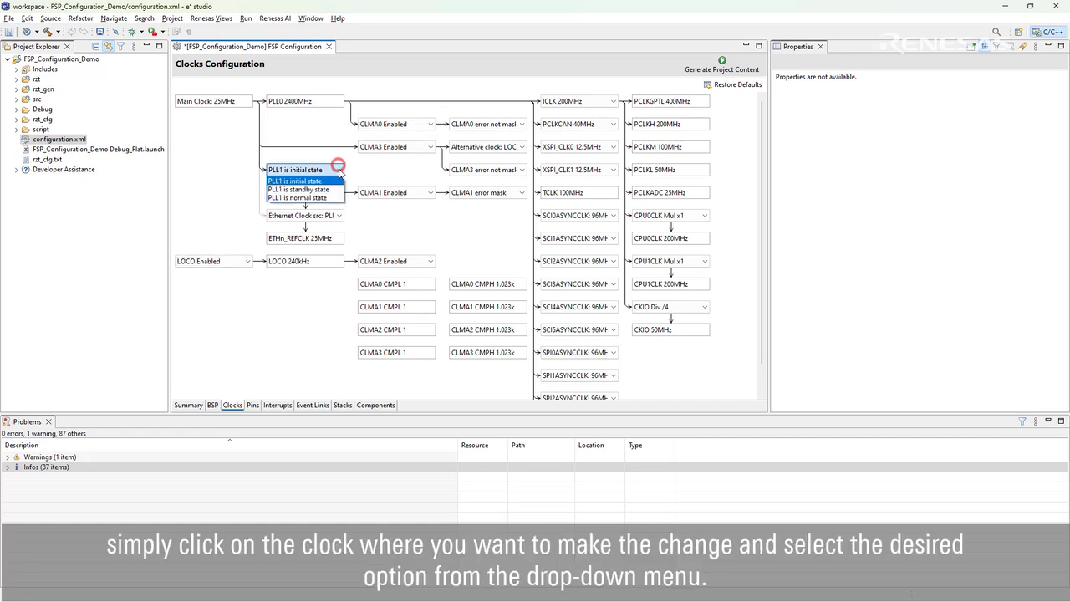
left_click(338, 170)
left_click(338, 215)
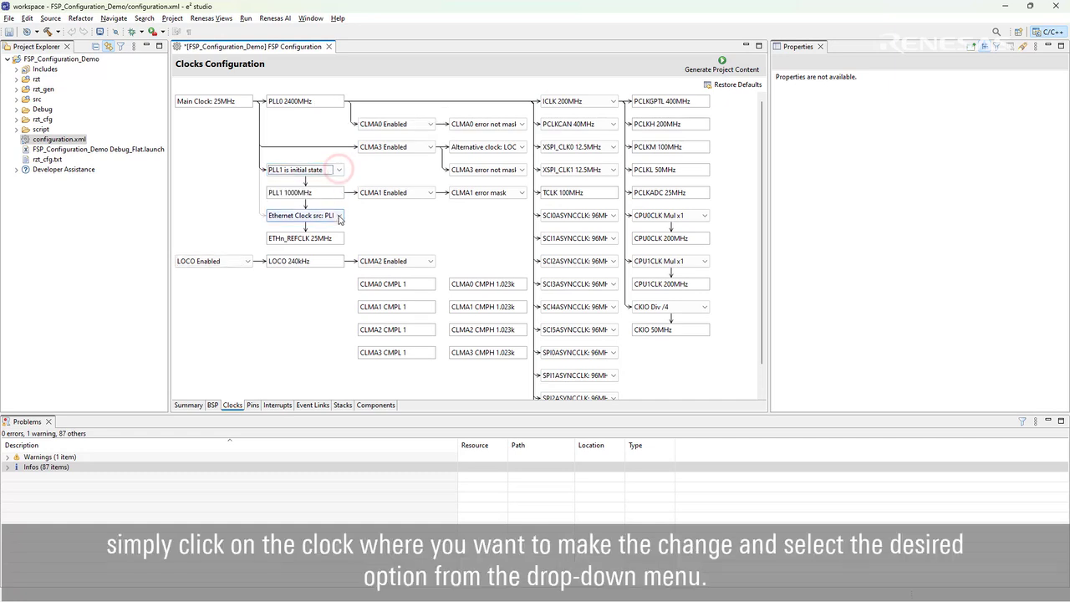
left_click(338, 215)
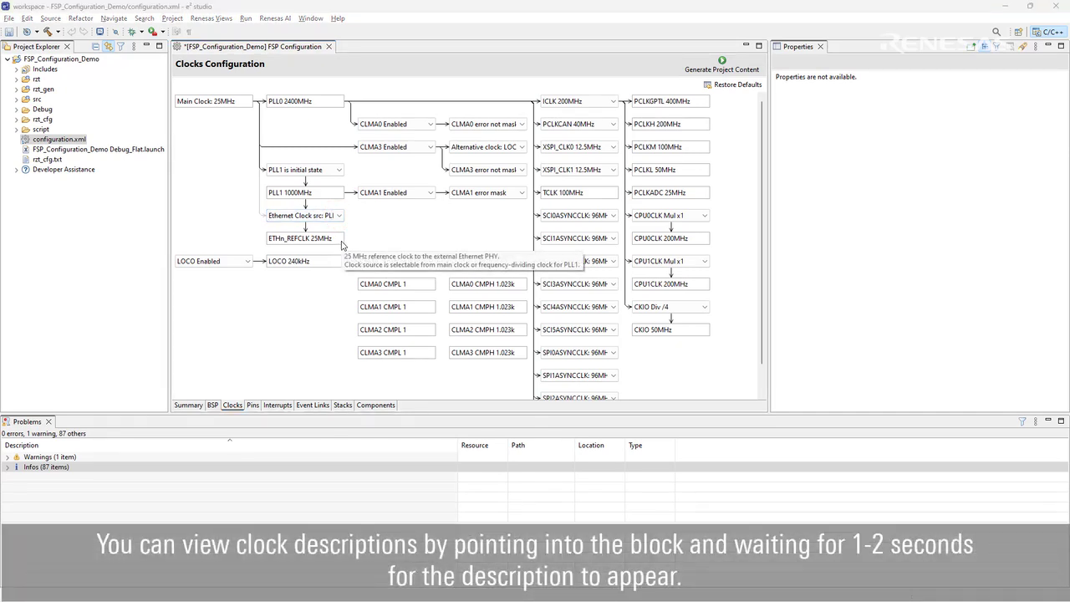
mouse_move(338, 199)
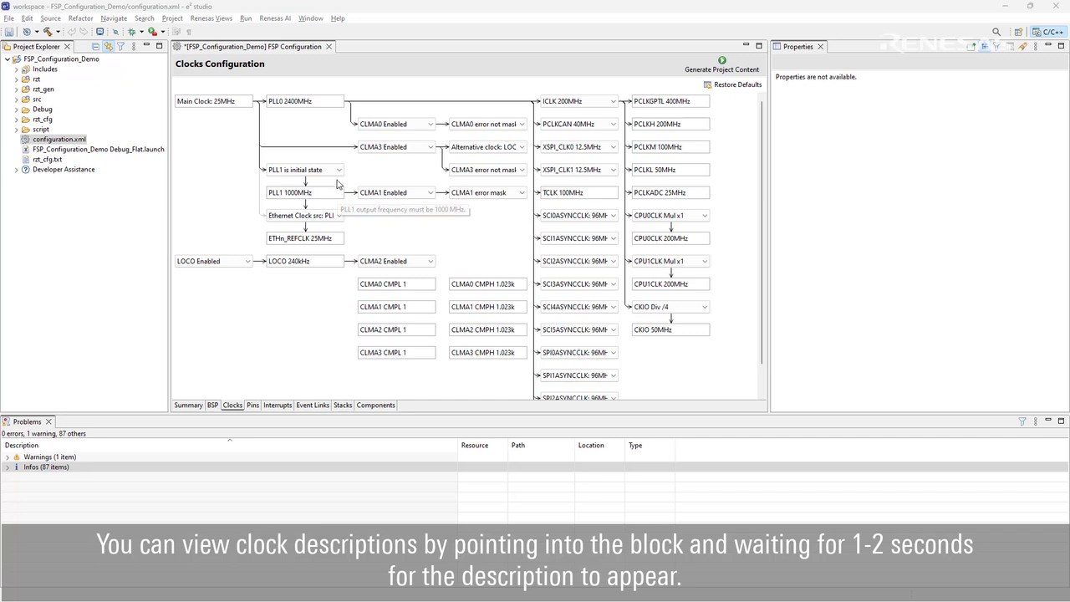
mouse_move(341, 106)
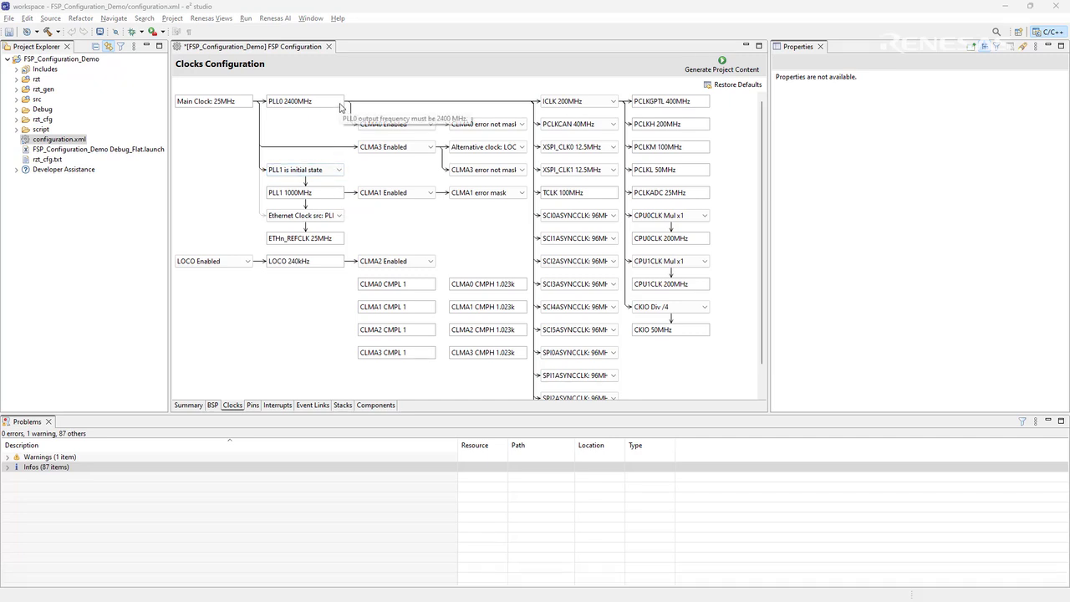
Save the clock configuration, generating the project content from it, and open bsp_clock_cfg.h from the rzt_gen folder
key("ctrl+s")
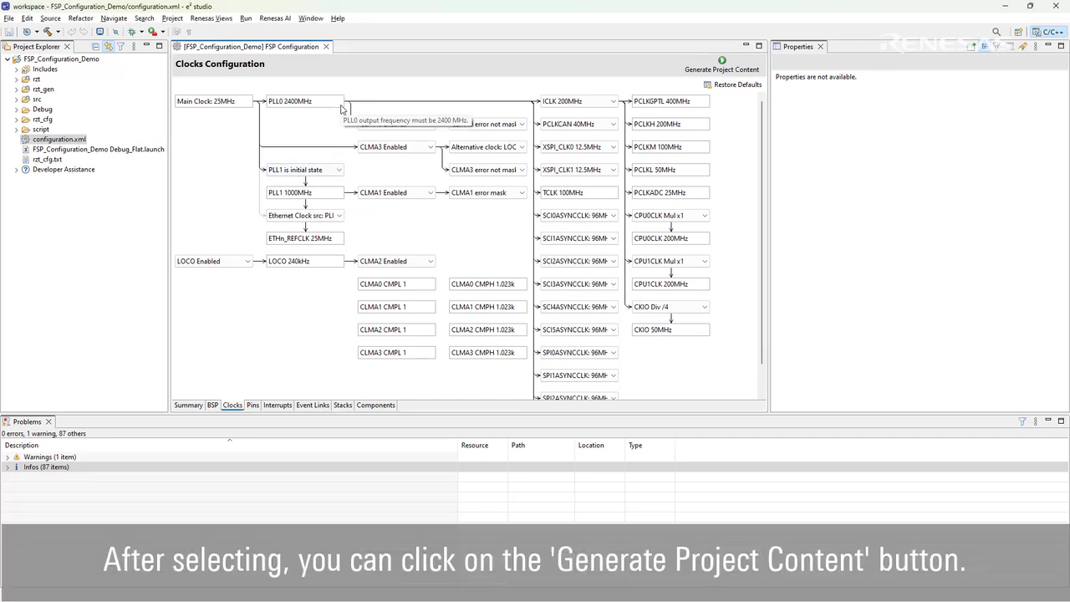
left_click(739, 72)
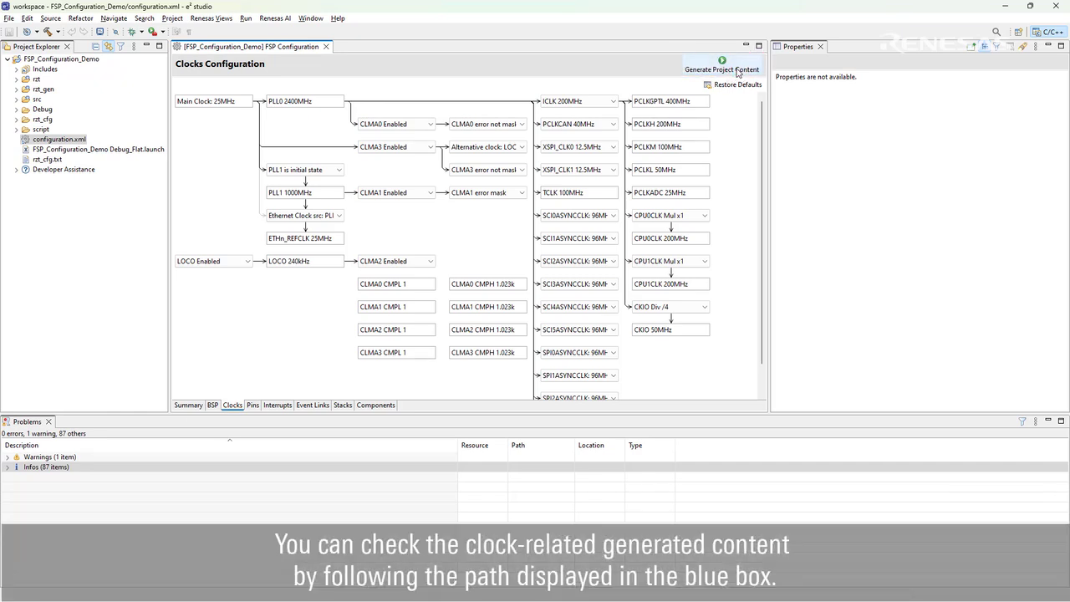
left_click(17, 89)
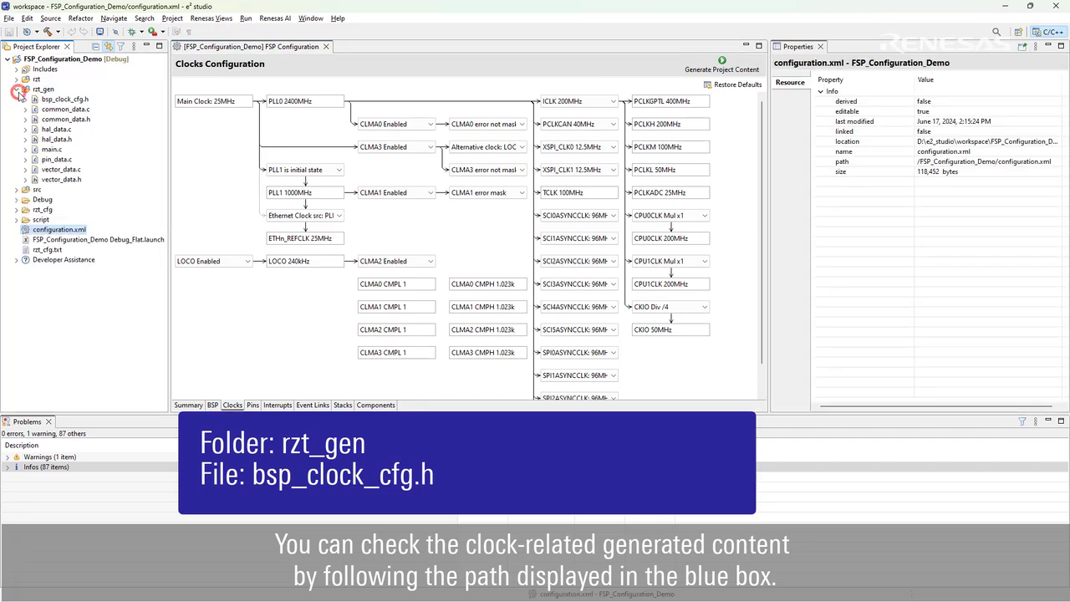
double_click(65, 100)
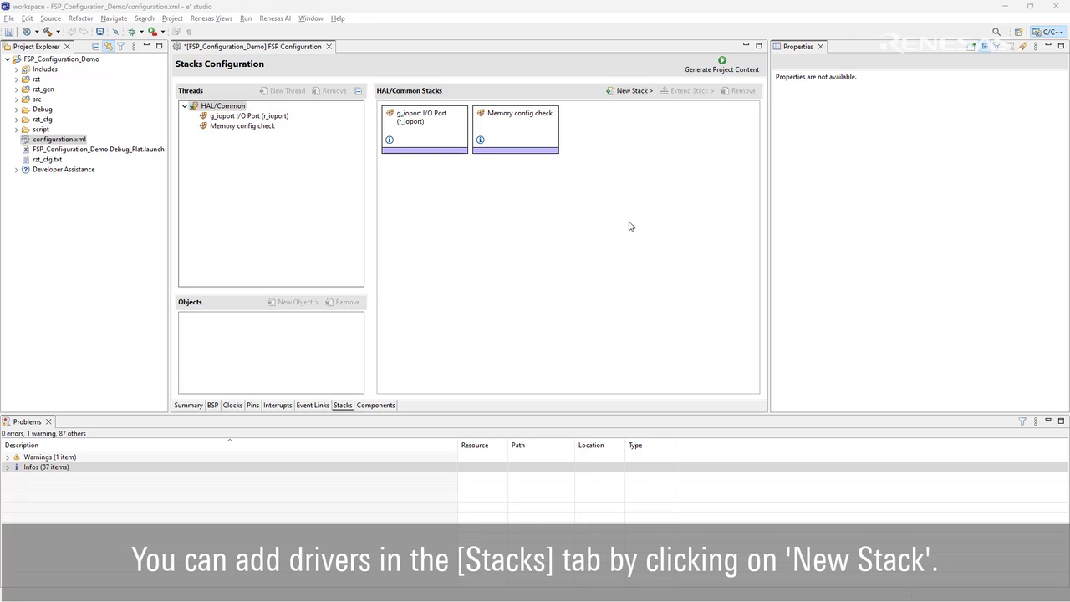
Add the Timer, Multi-Function Timer Pulse Unit 3 (r_mtu3) driver as a new HAL/Common stack
left_click(650, 94)
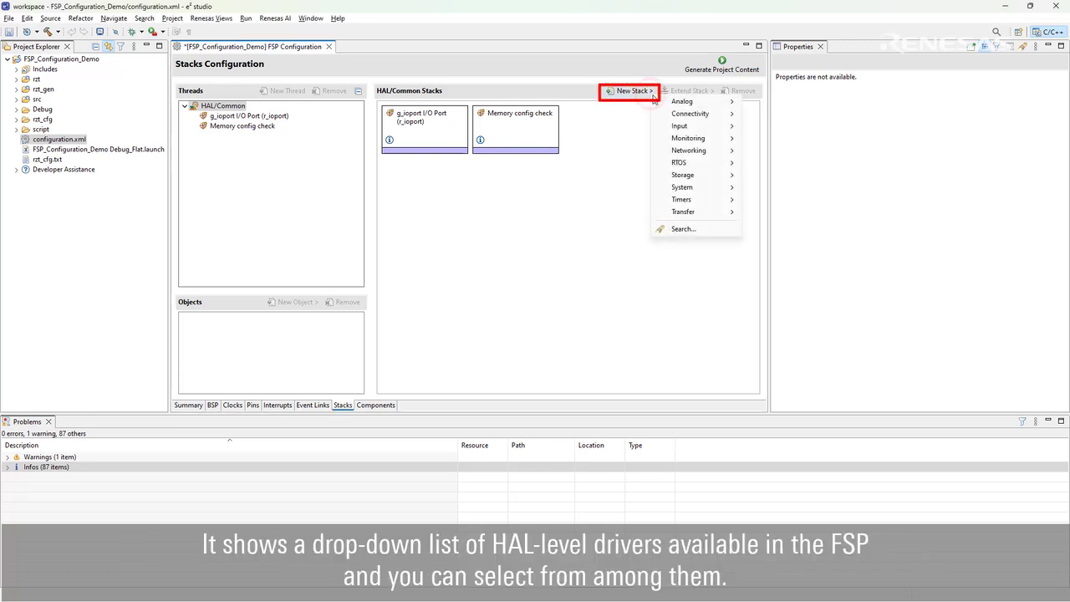
mouse_move(666, 202)
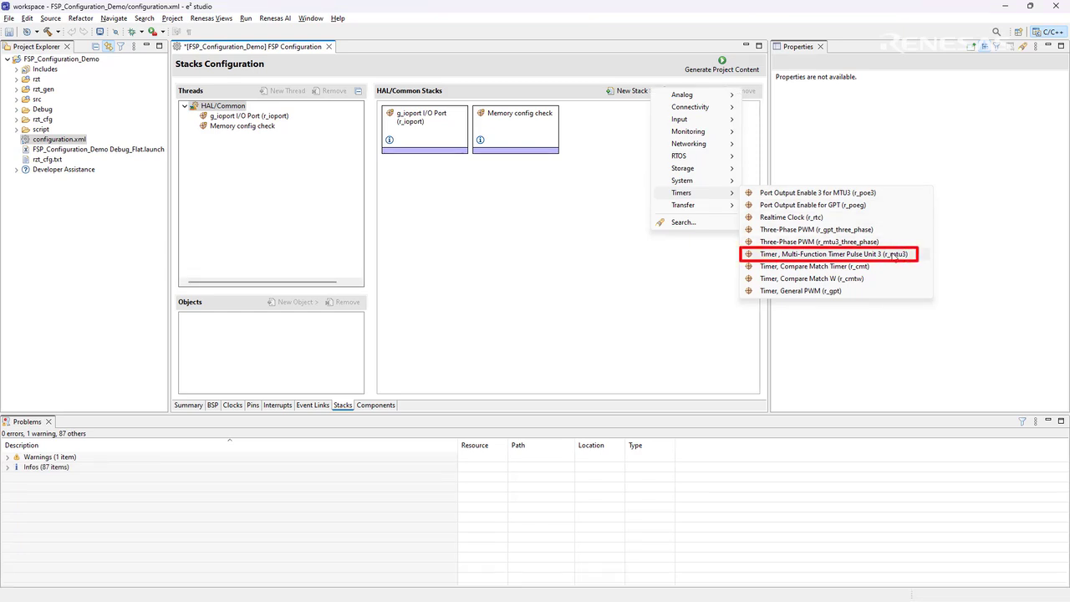
left_click(893, 254)
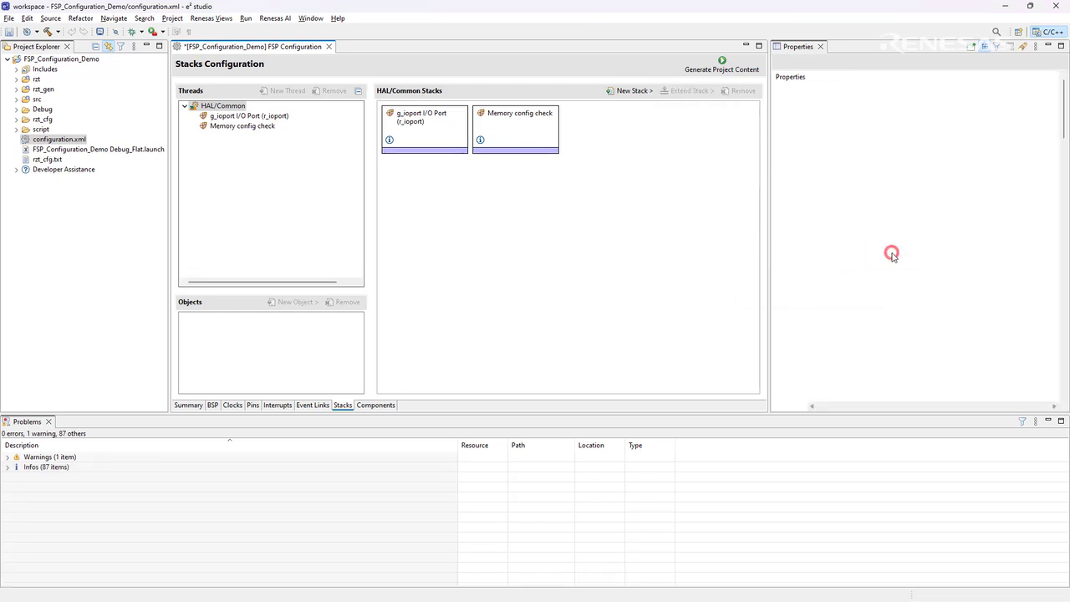
Select the r_mtu3 timer stack and view the driver categories available for extending it
left_click(635, 141)
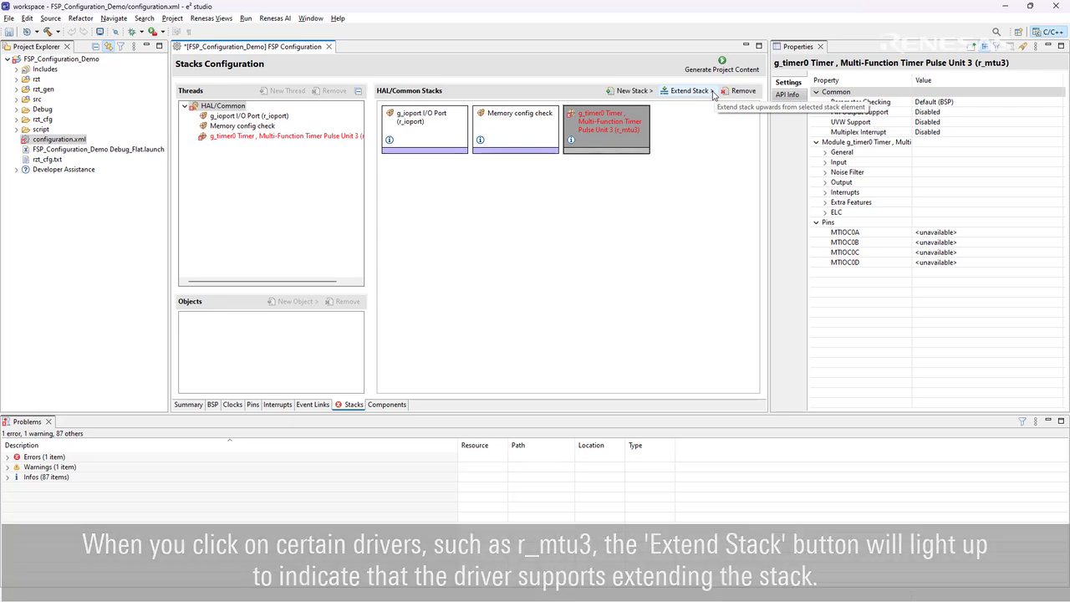
left_click(713, 91)
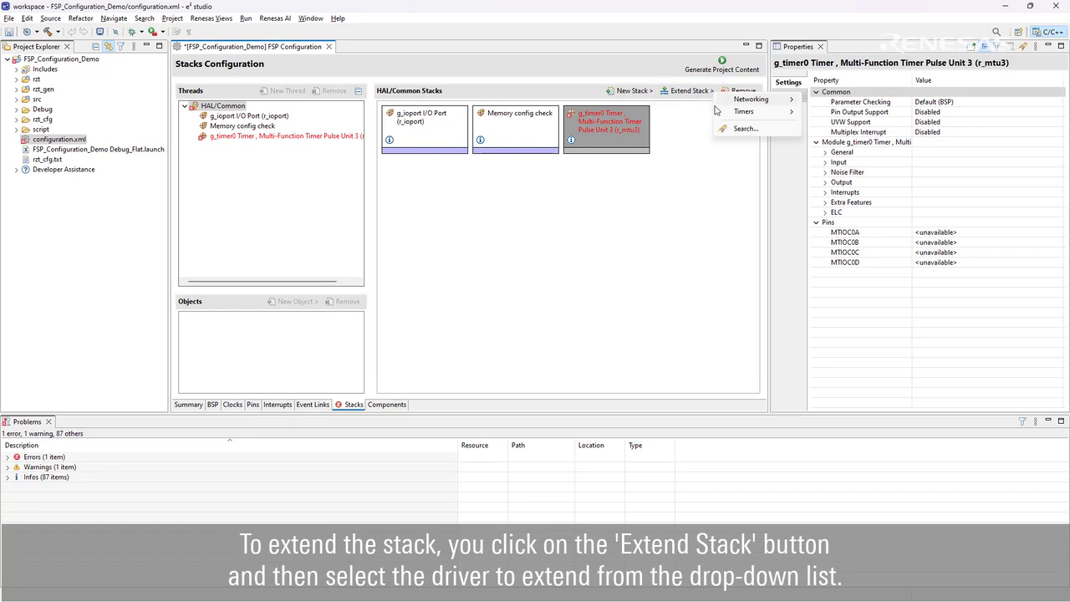
mouse_move(716, 117)
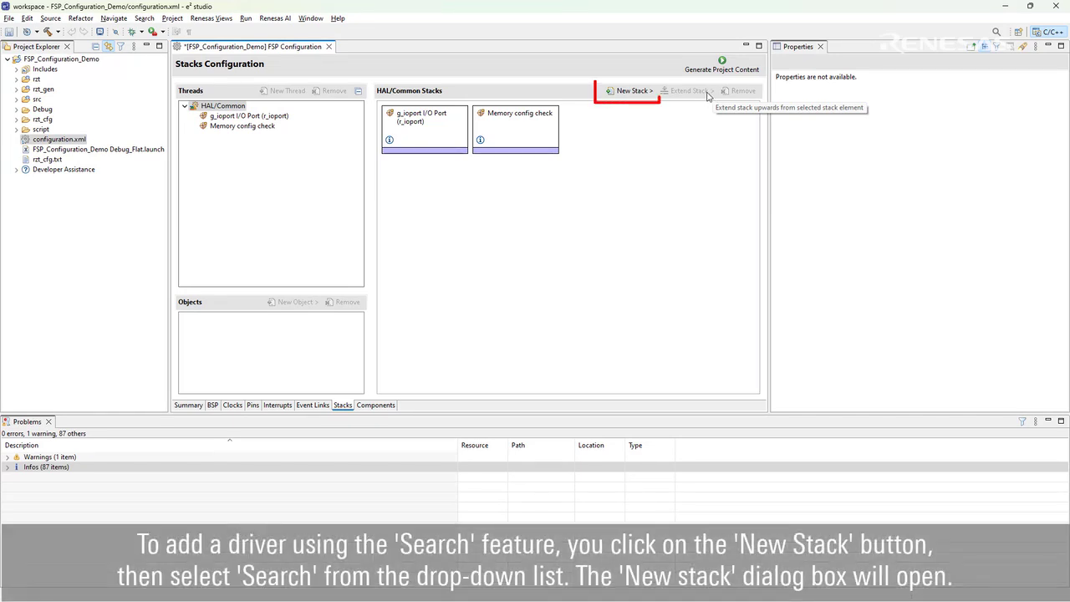
Search the available stacks for r_mtu3 and add the Timer, Multi-Function Timer Pulse Unit 3 (r_mtu3) driver
left_click(652, 92)
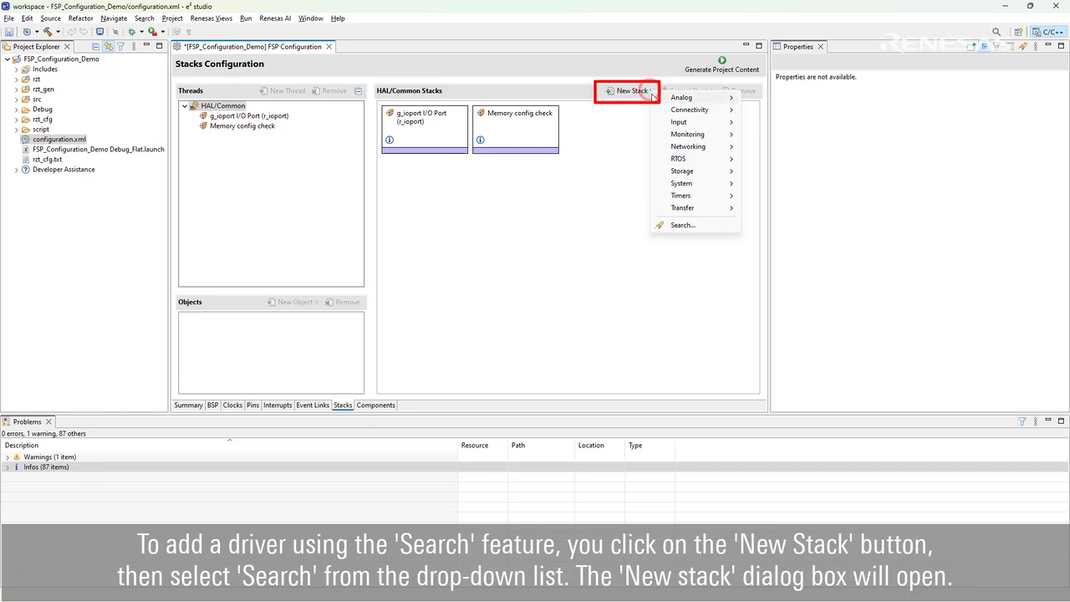
left_click(656, 225)
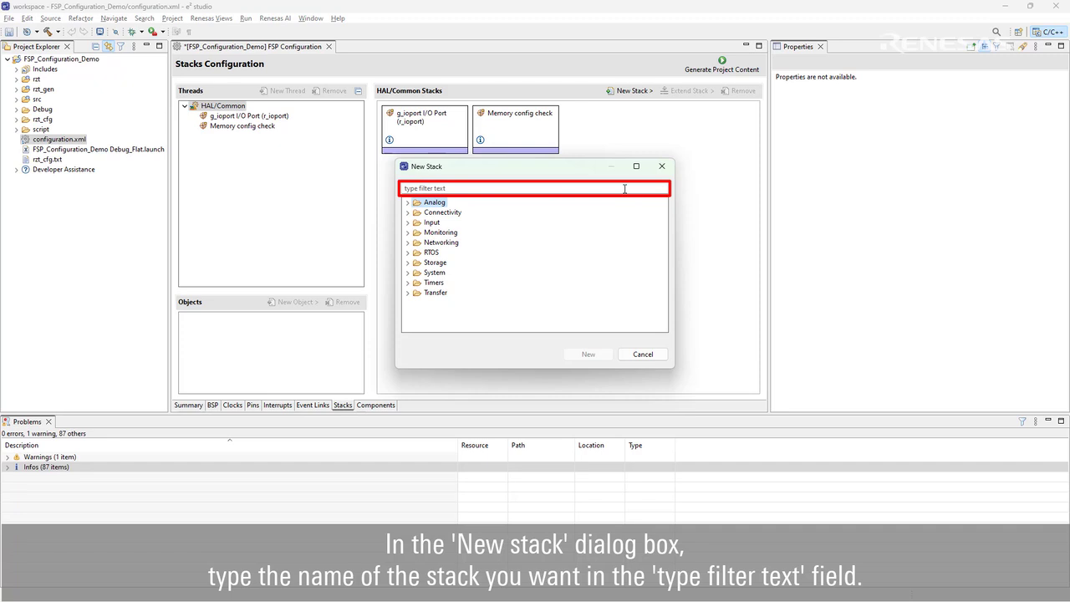
left_click(625, 189)
type("r")
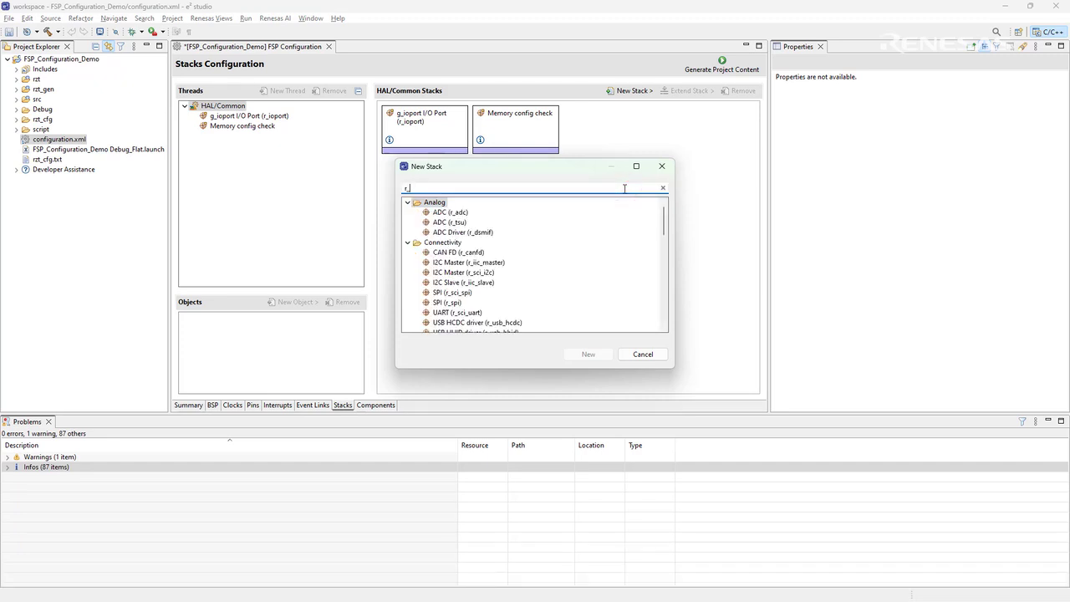
type("_mtu3")
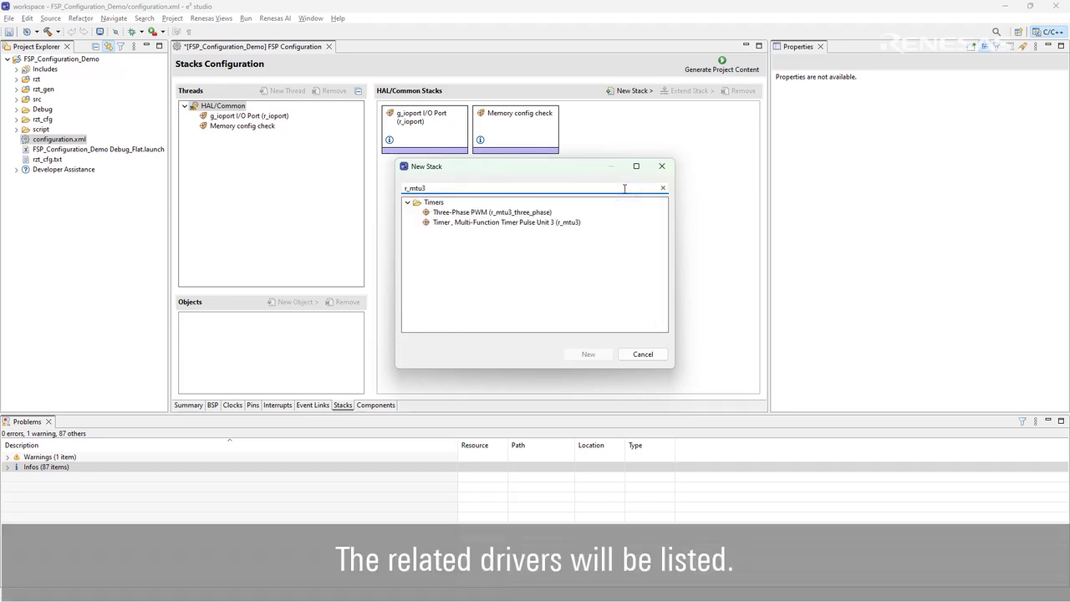
left_click(576, 223)
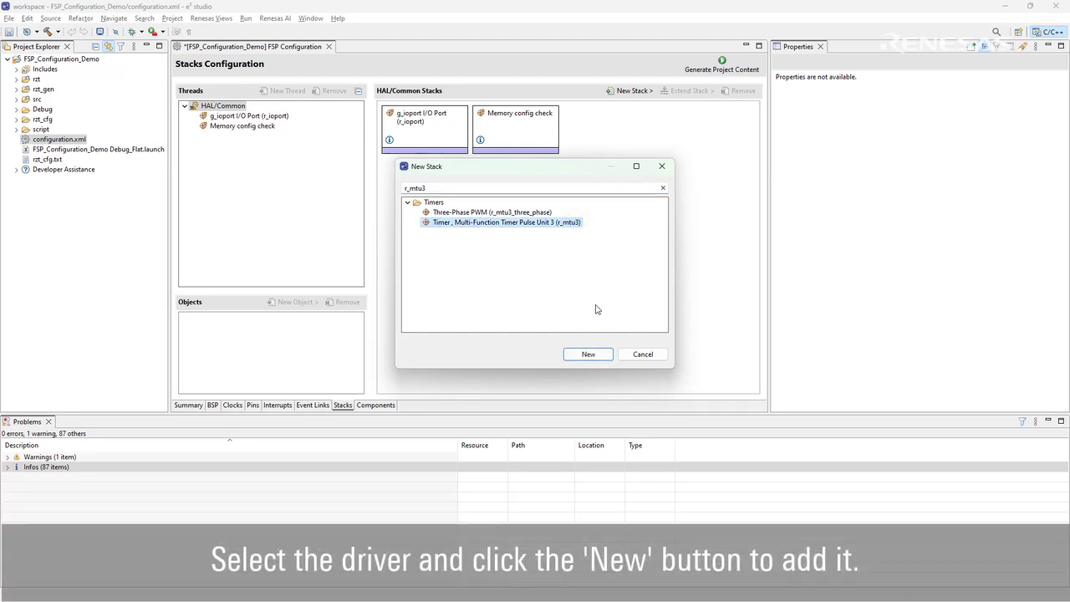
left_click(598, 354)
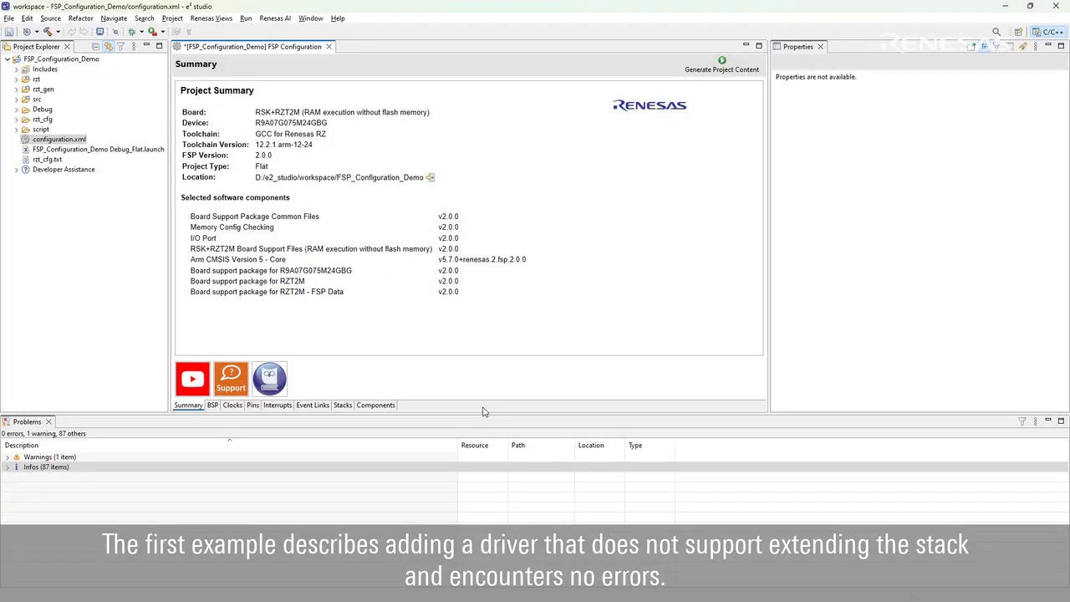
Add the Clock Generation Circuit (r_cgc) system driver to the HAL/Common stacks, then save the configuration and generate the project content
left_click(343, 406)
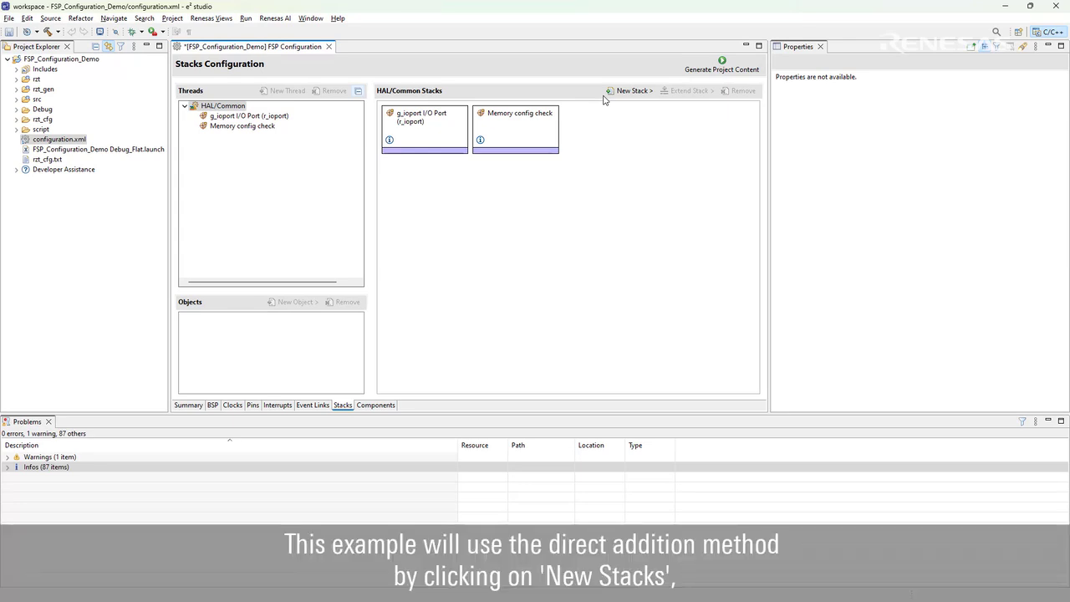
left_click(652, 91)
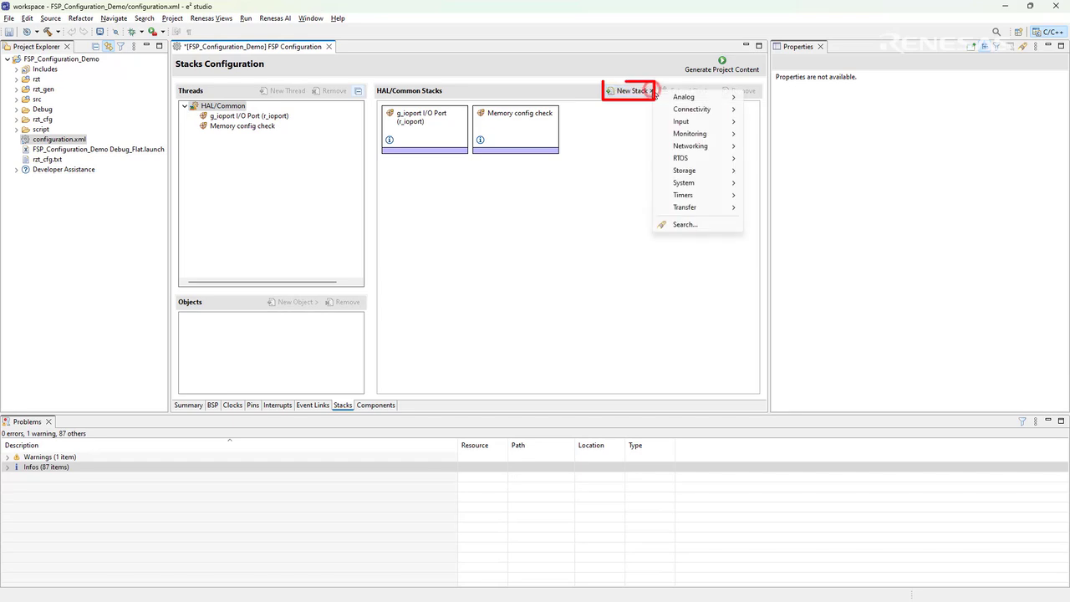
mouse_move(695, 184)
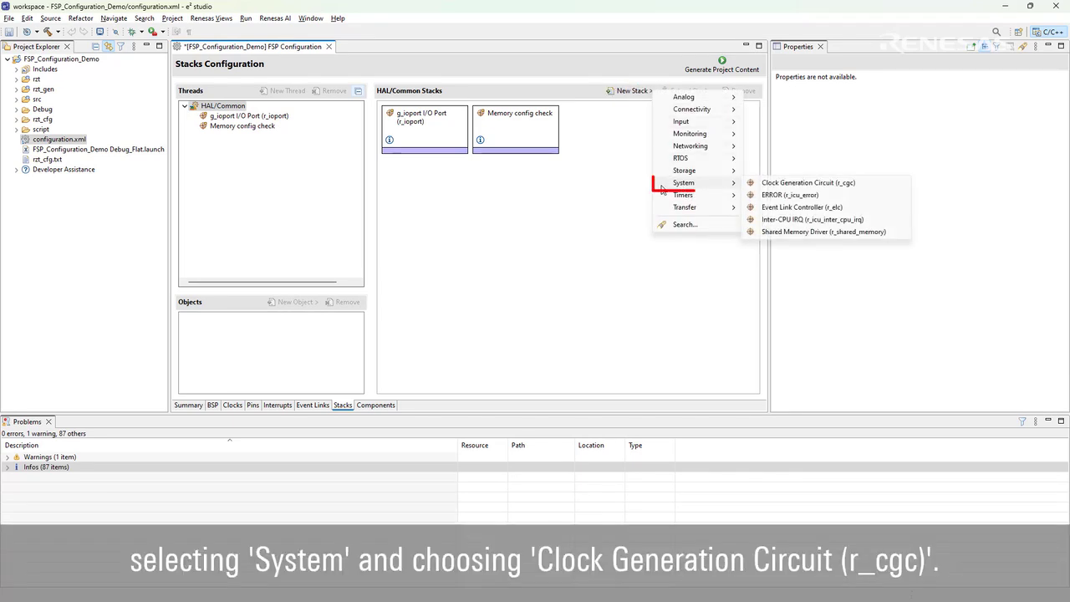
left_click(864, 184)
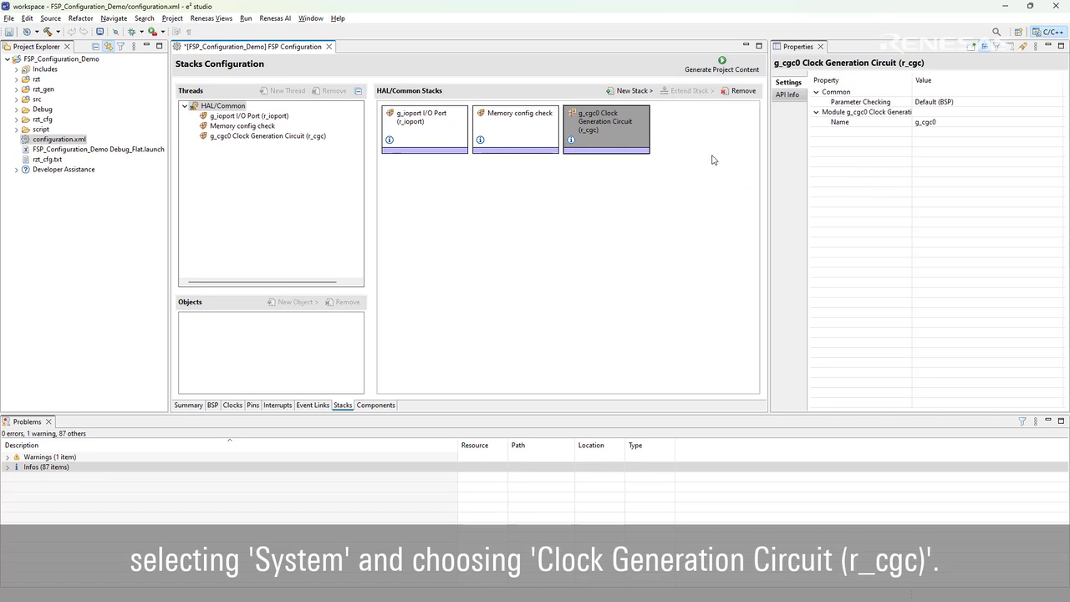
key("ctrl+s")
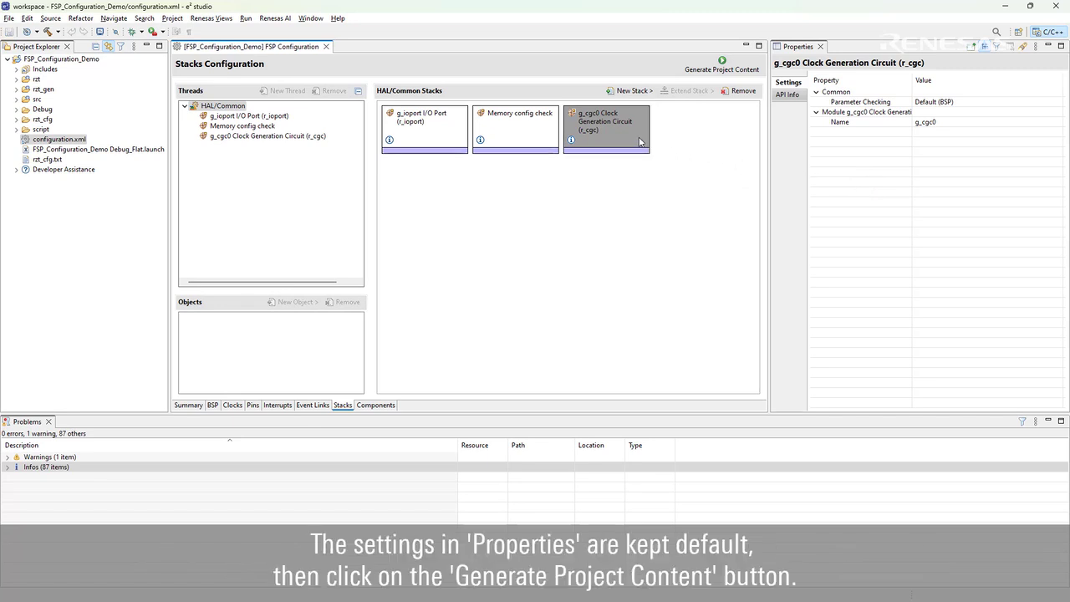
left_click(740, 73)
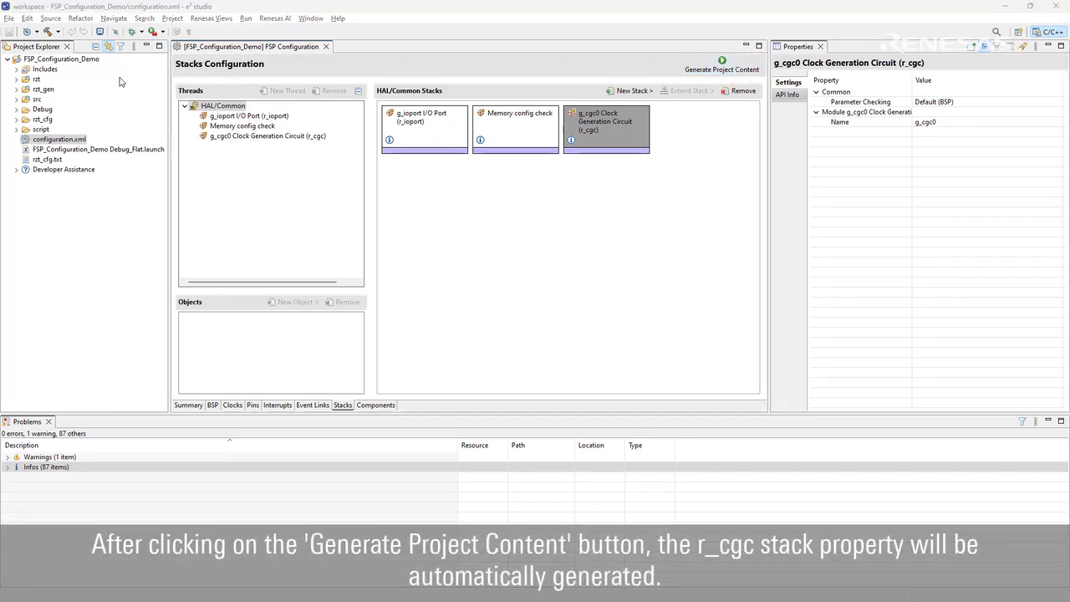
Open common_data.c and common_data.h from the rzt_gen folder to check the generated r_cgc stack code
left_click(16, 90)
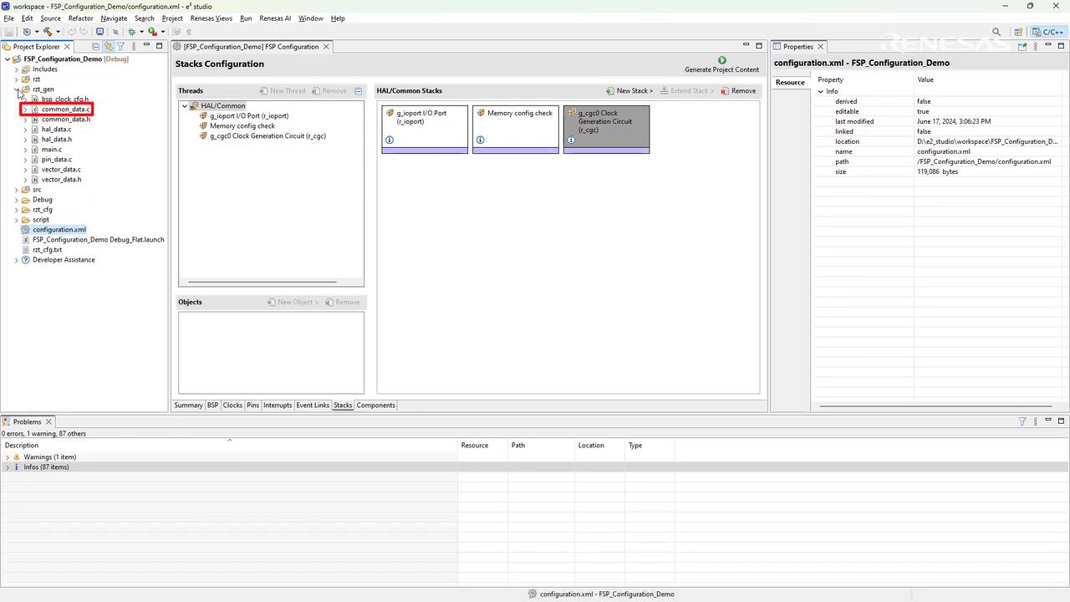
double_click(85, 109)
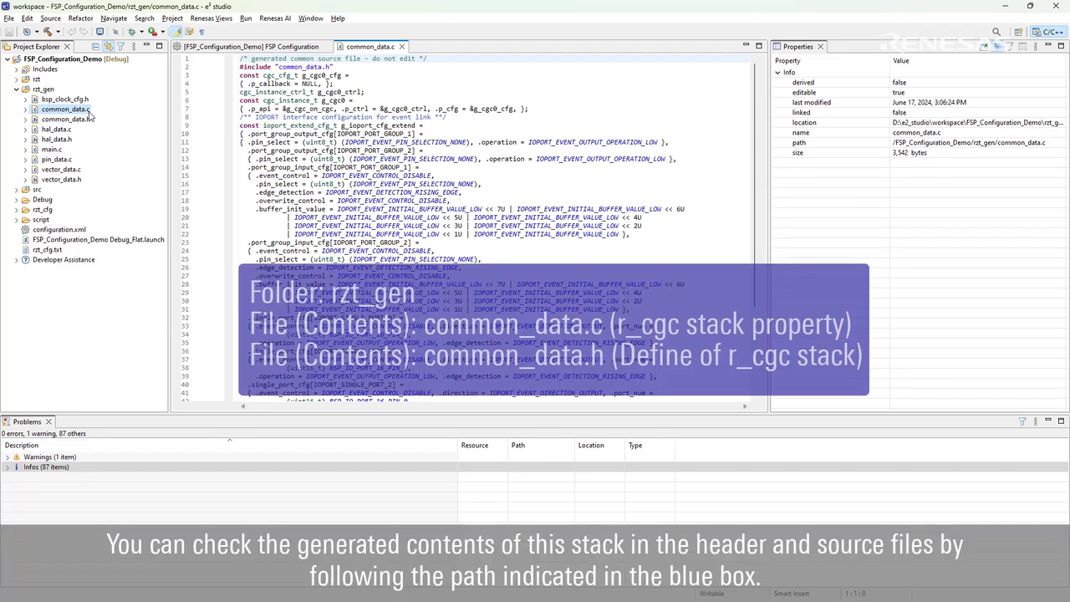
double_click(89, 118)
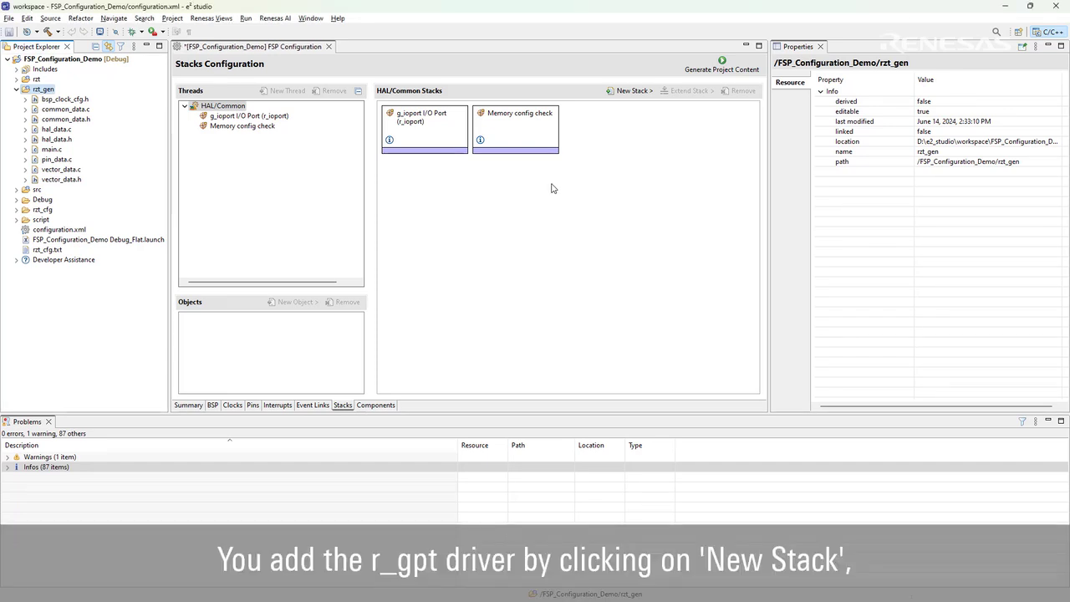
Add the Timer, General PWM (r_gpt) driver to the HAL/Common stacks and view the timer drivers available for extending it
left_click(650, 92)
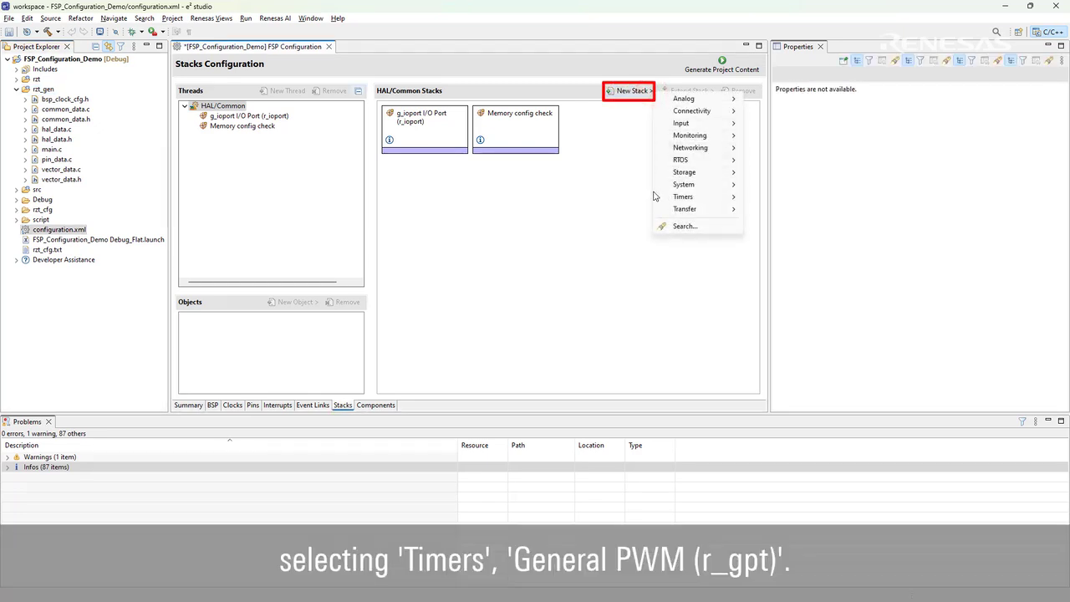
mouse_move(657, 200)
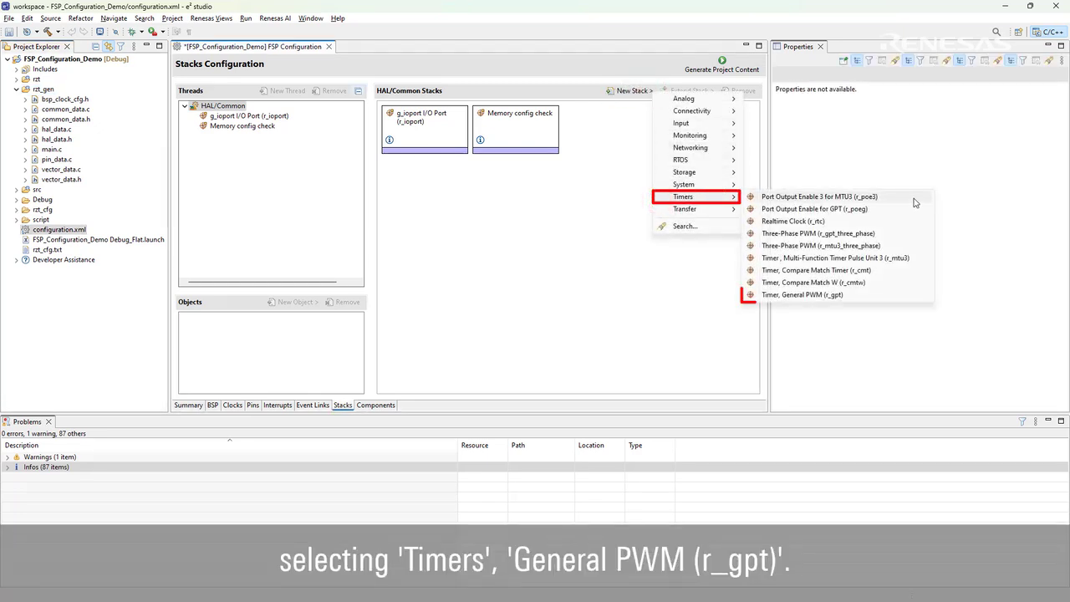
left_click(911, 294)
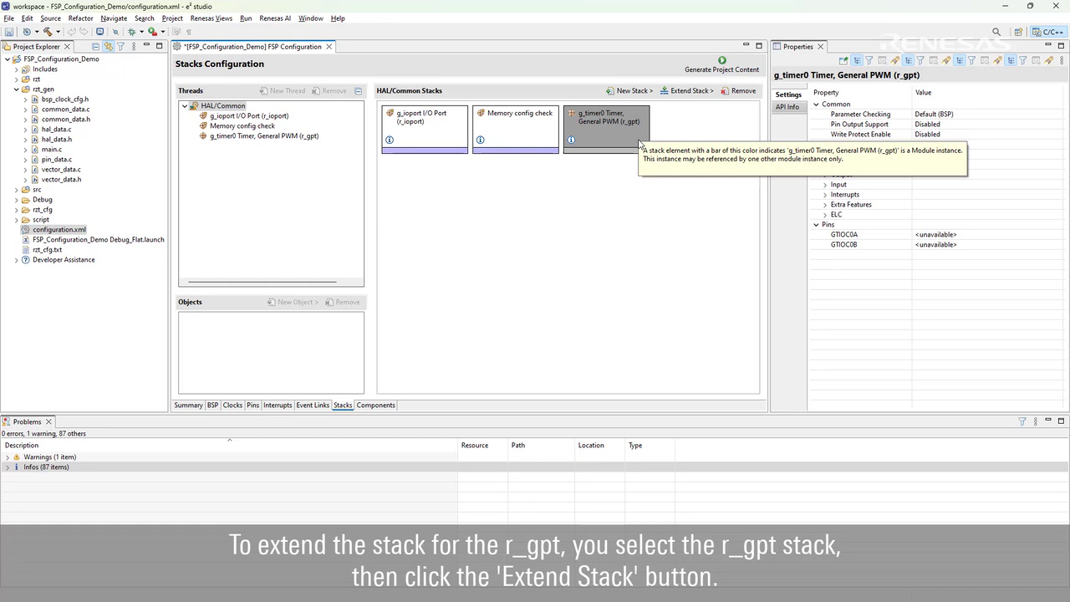
left_click(713, 94)
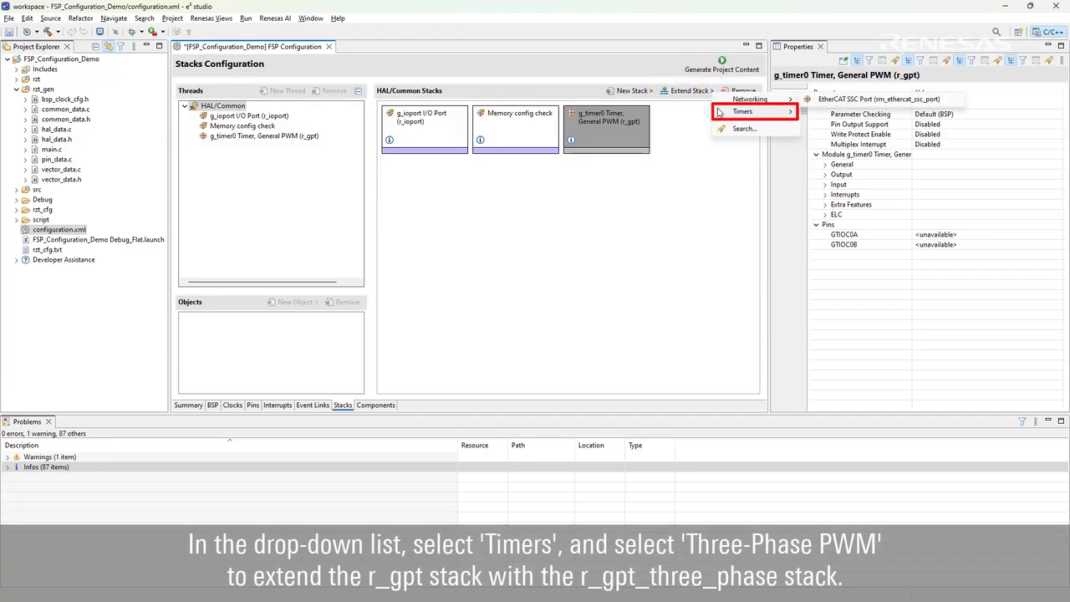
mouse_move(757, 112)
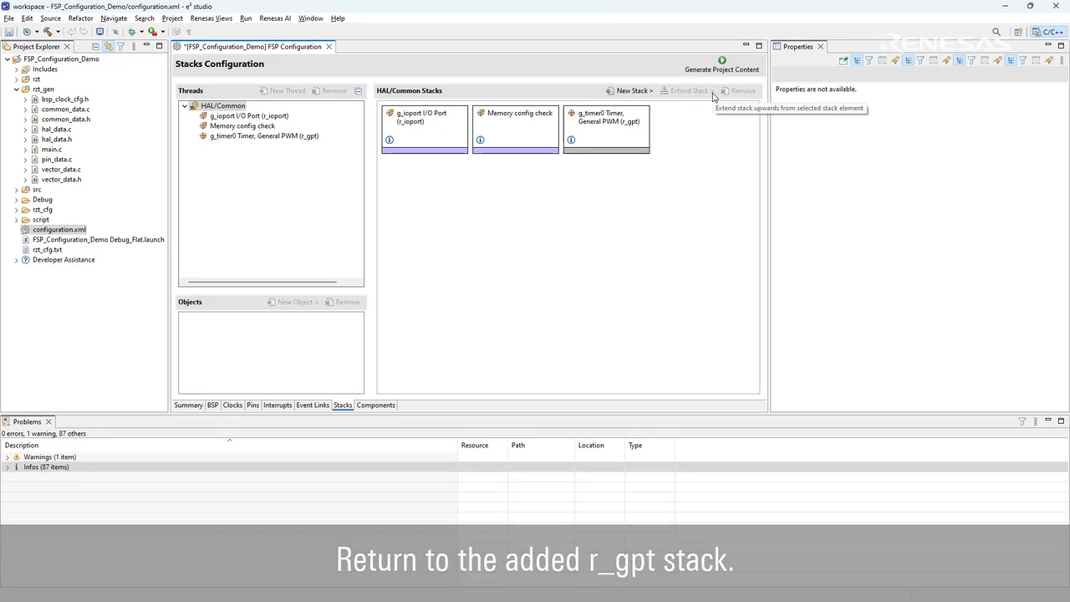
Select the r_gpt timer stack and set the Mode in its General properties to One-Shot
left_click(639, 132)
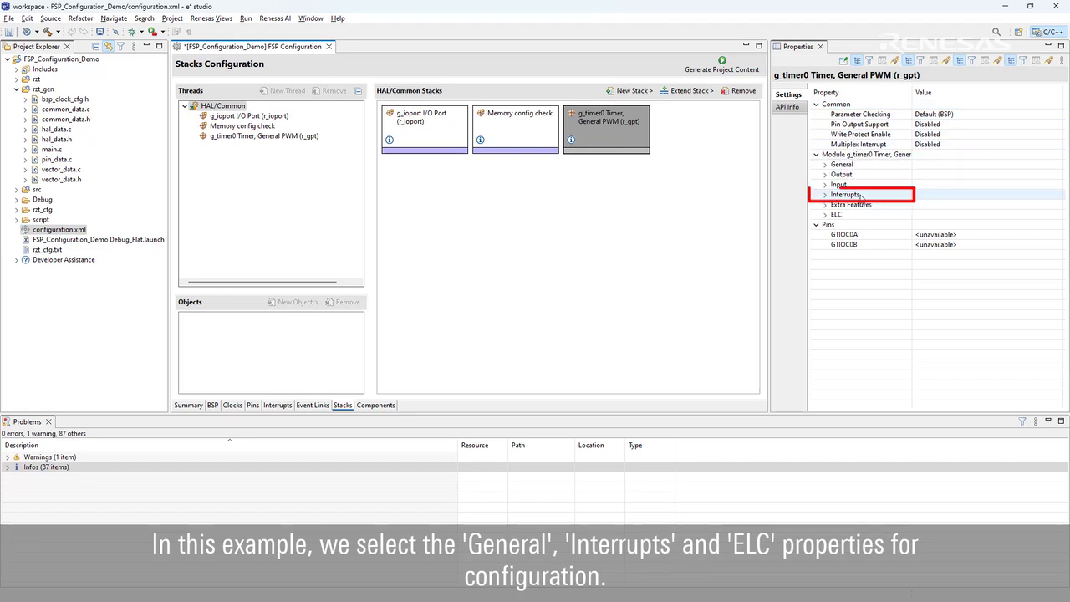
left_click(825, 165)
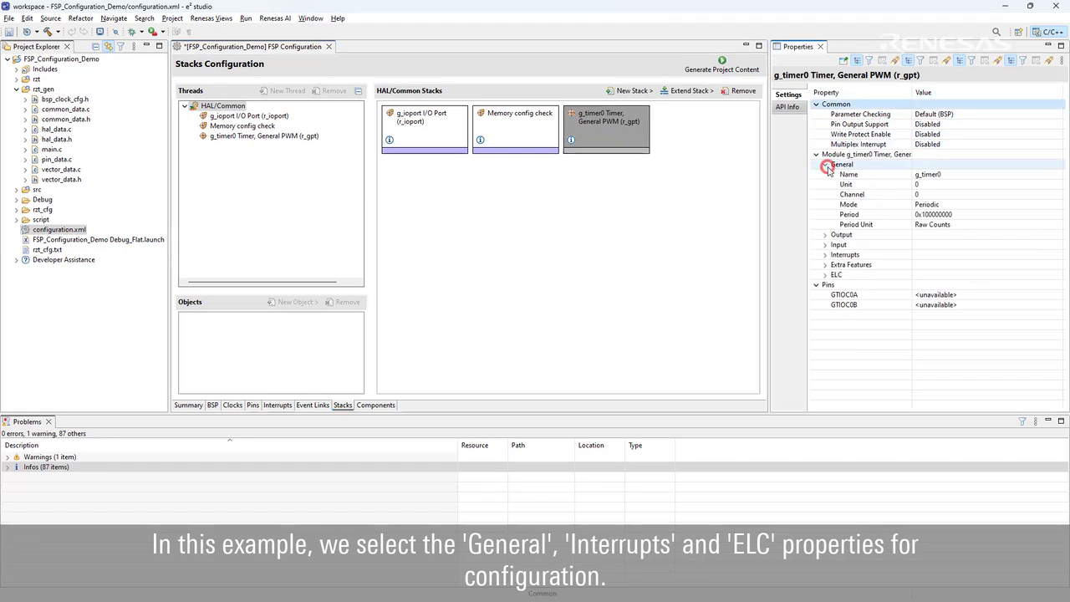
left_click(959, 206)
left_click(947, 224)
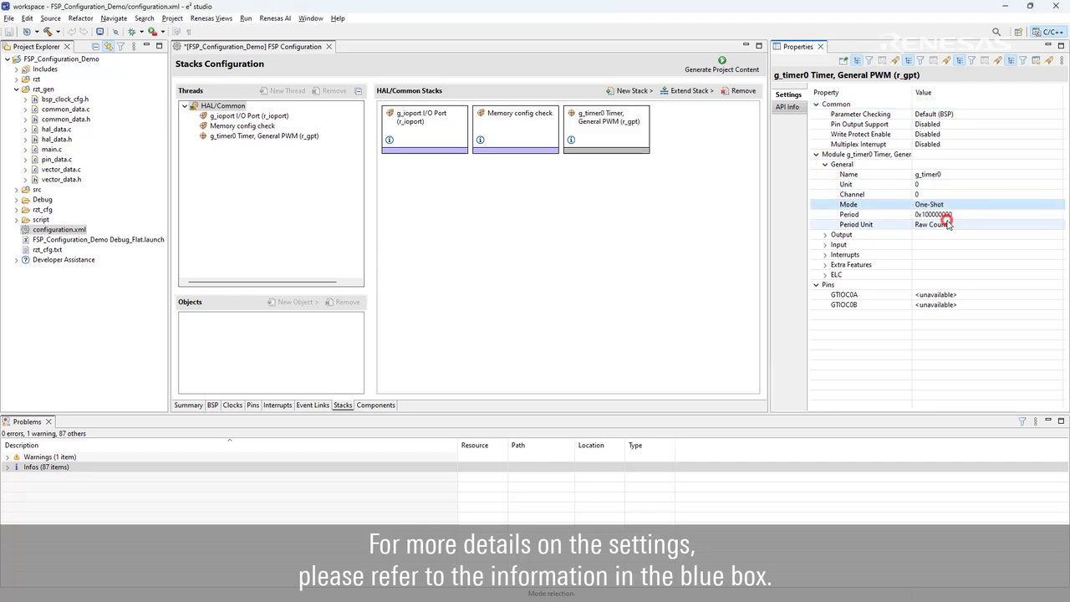
Set the r_gpt timer's Period to 0x10000 and its Period Unit to Nanoseconds
left_click(956, 216)
left_click(957, 216)
key("BackSpace")
key("BackSpace")
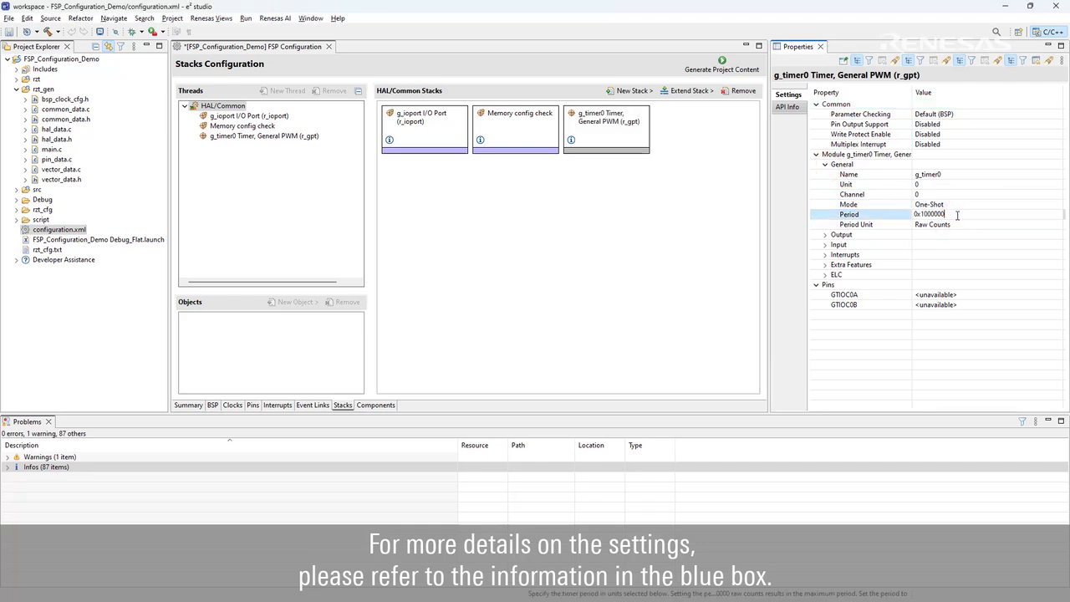
key("BackSpace")
key("BackSpace")
left_click(957, 224)
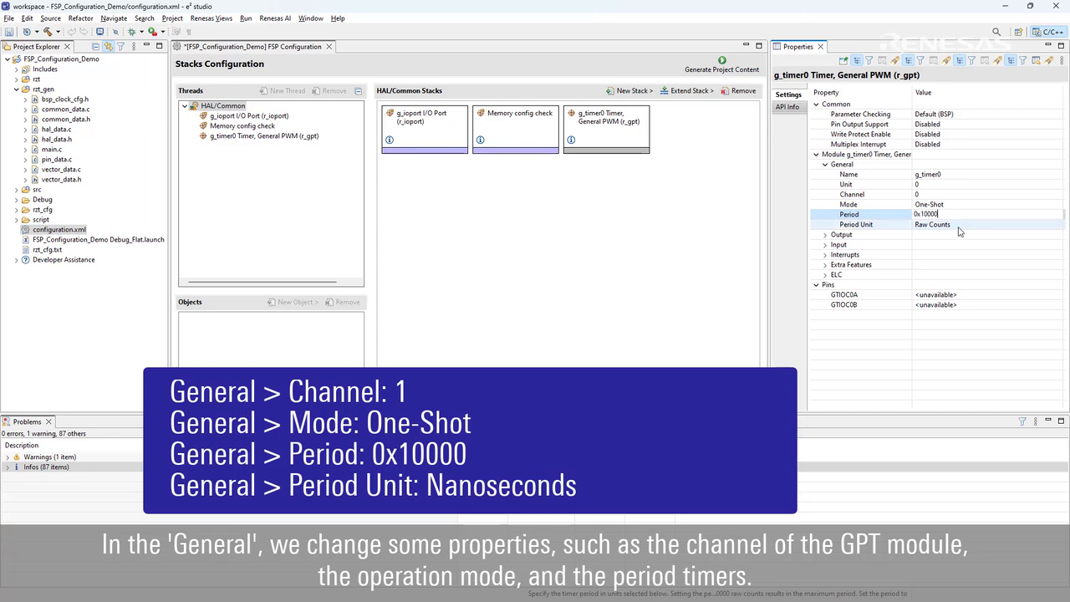
left_click(957, 224)
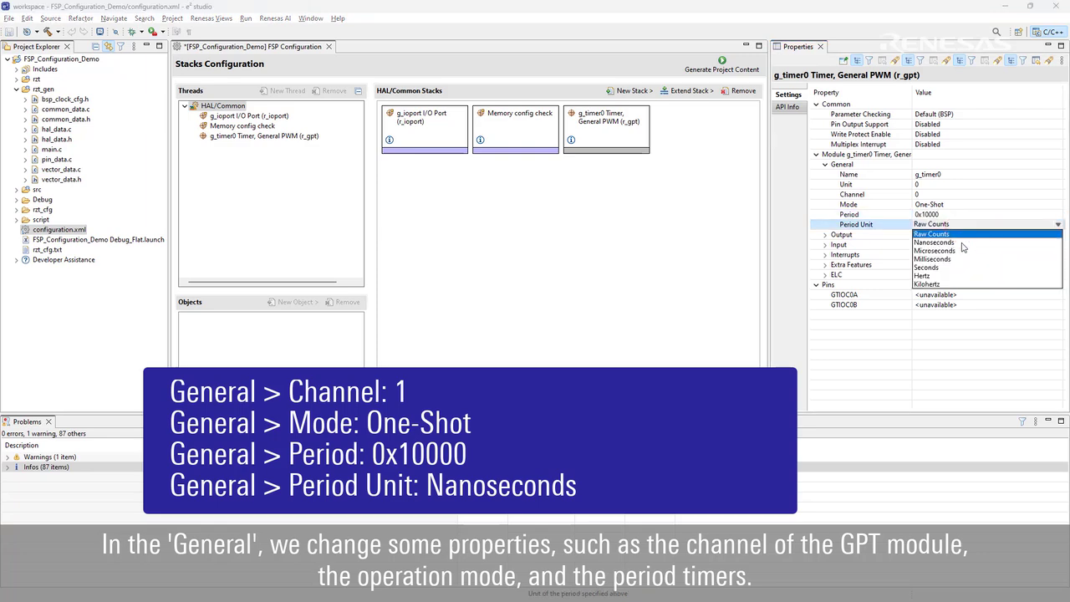
left_click(961, 243)
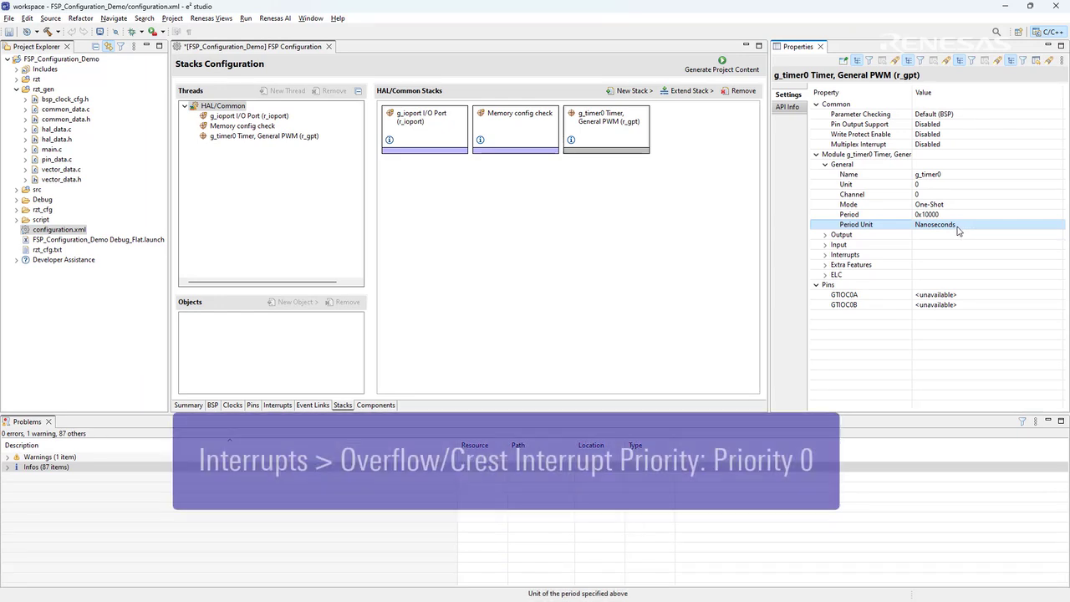
Set the r_gpt timer's Overflow/Crest Interrupt Priority to Priority 0 (highest)
left_click(825, 255)
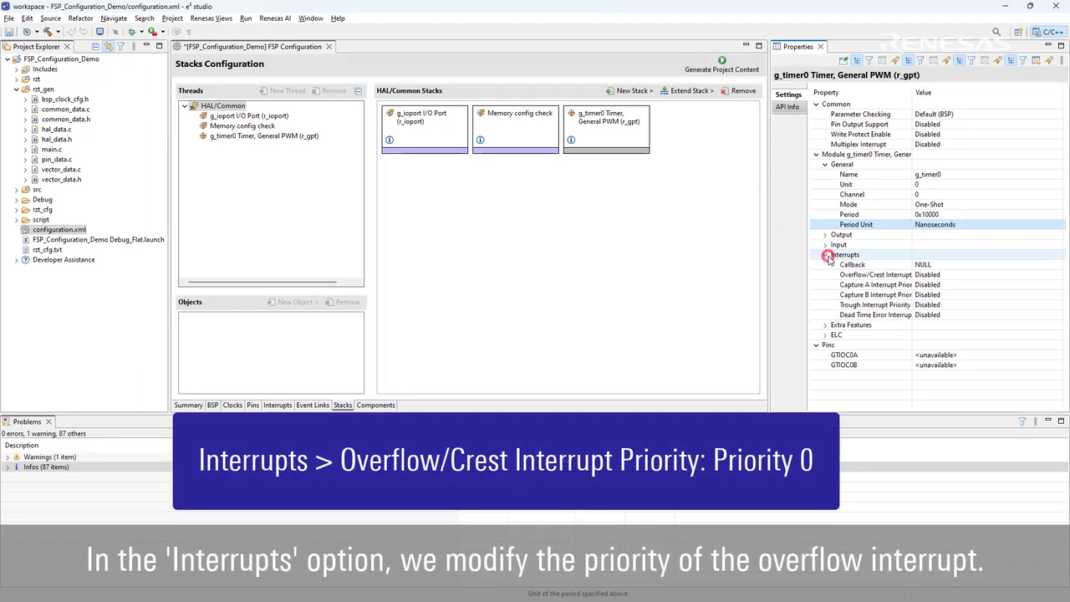
left_click(958, 275)
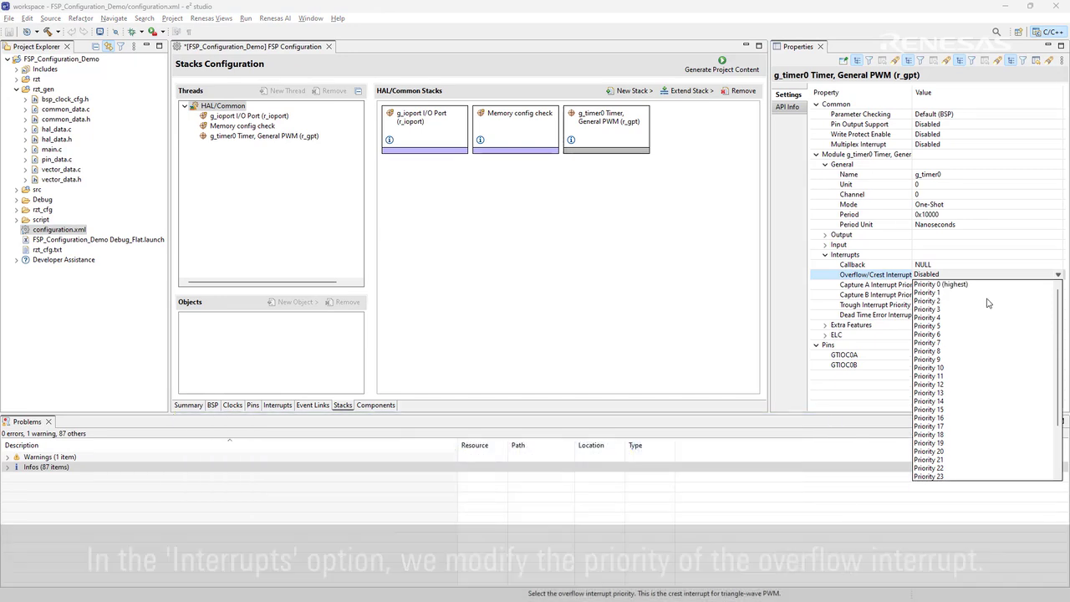
left_click(983, 285)
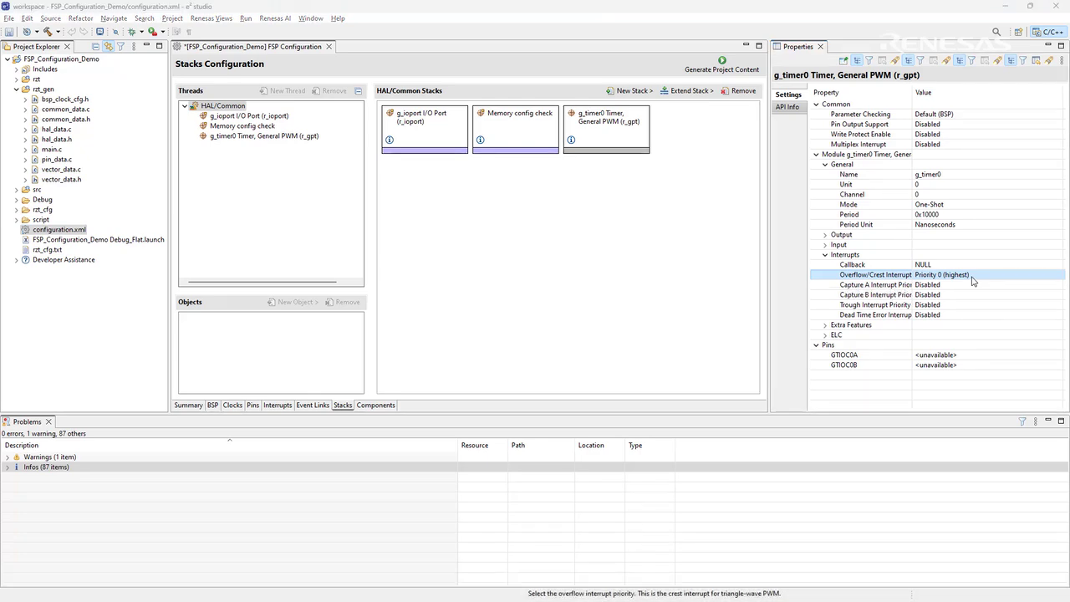
Set the ELC Trigger Source of LLPP GPT event A to GPT_ADTRGA (GPT0 GTADTRA compare match) and view the r_gpt stack's error details
left_click(826, 335)
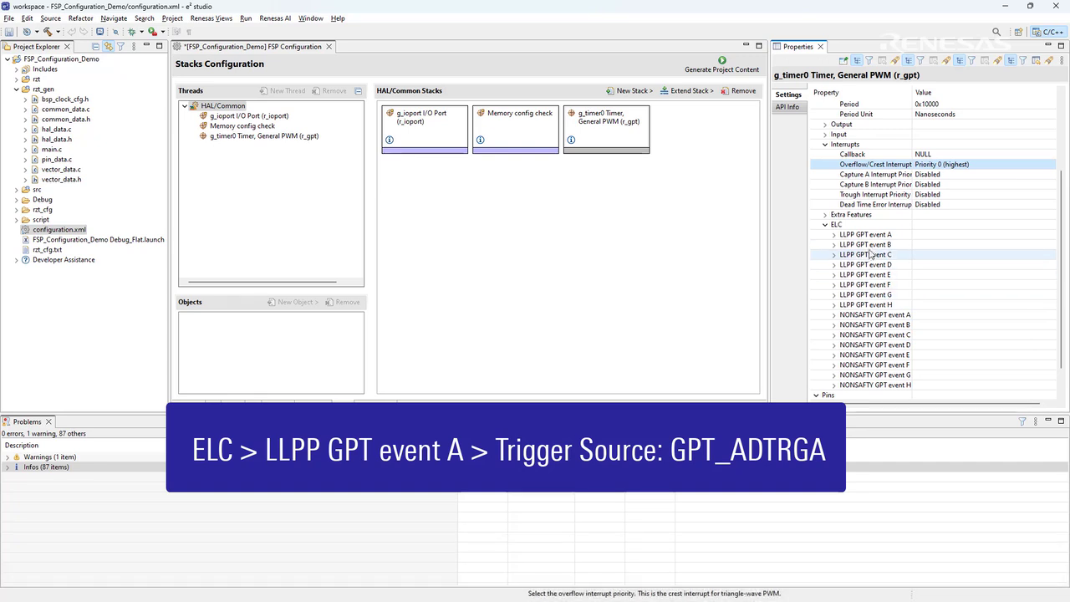
left_click(833, 235)
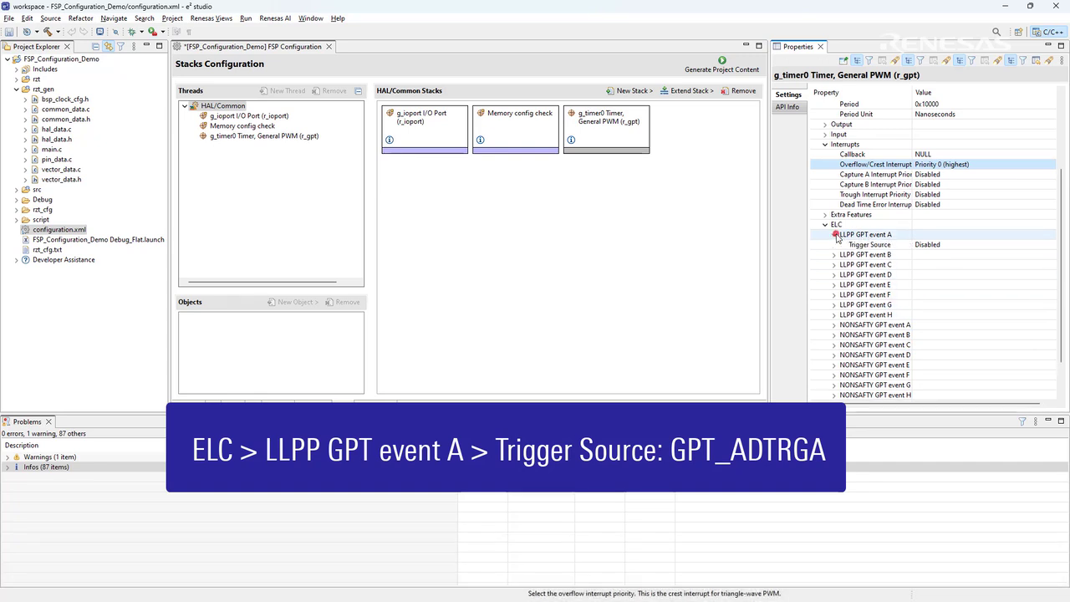
left_click(957, 245)
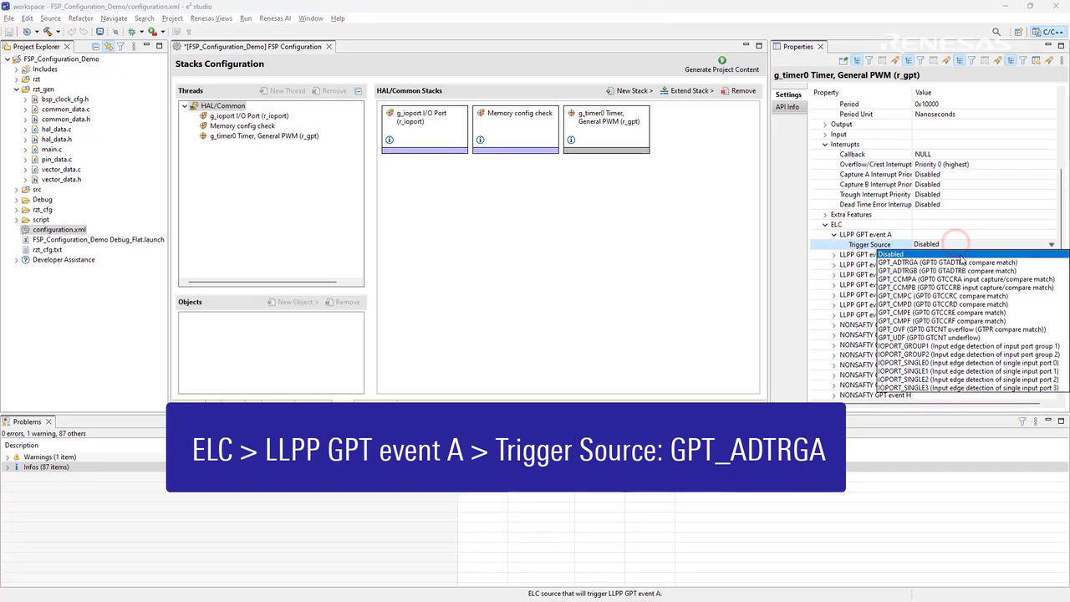
left_click(1018, 266)
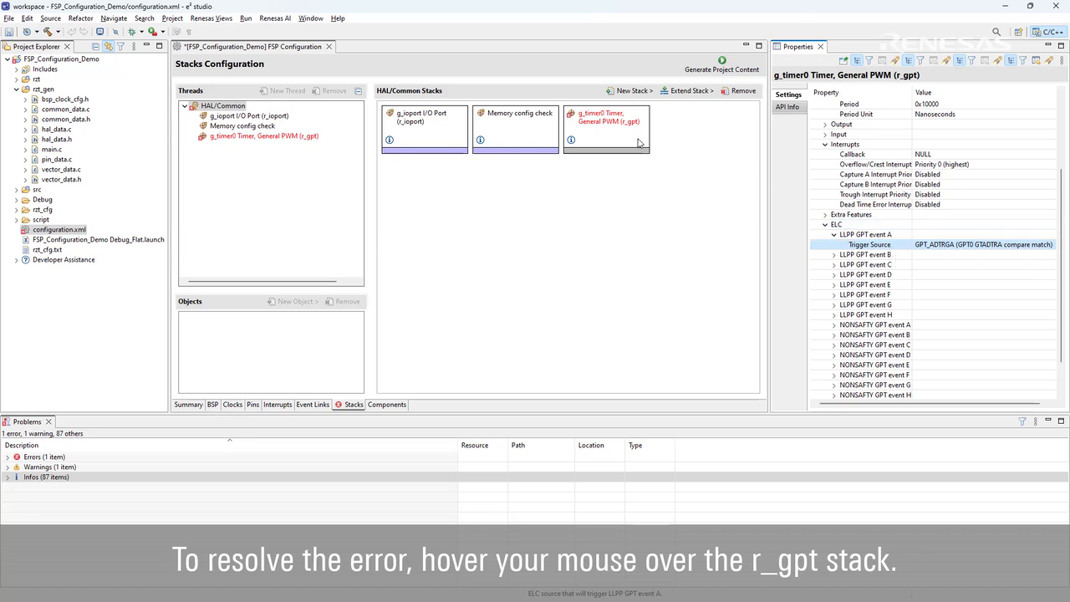
mouse_move(636, 142)
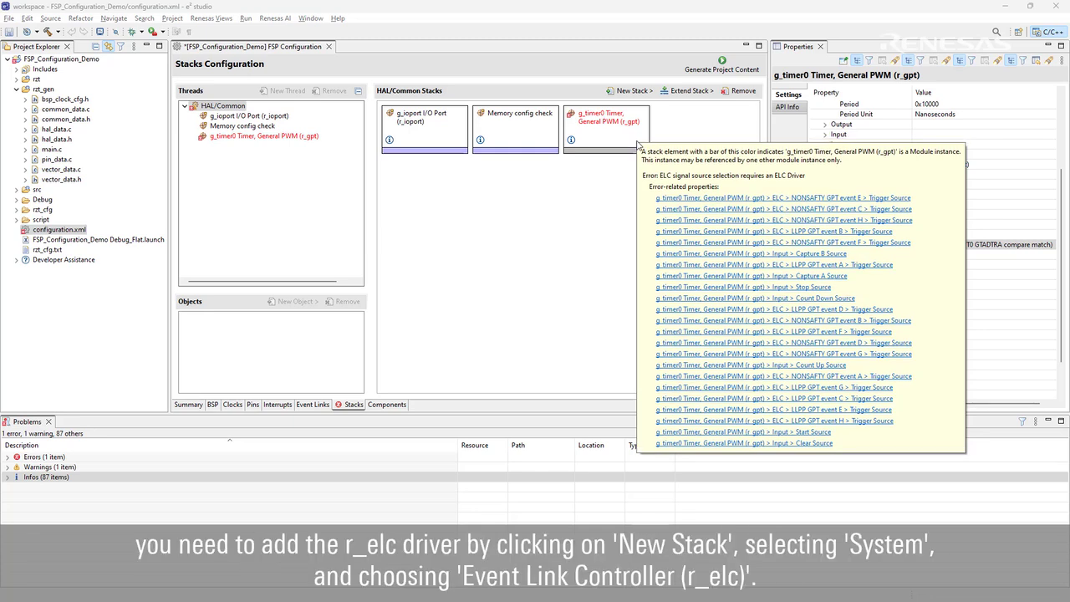
Add the Event Link Controller (r_elc) system driver to the HAL/Common stacks
left_click(650, 91)
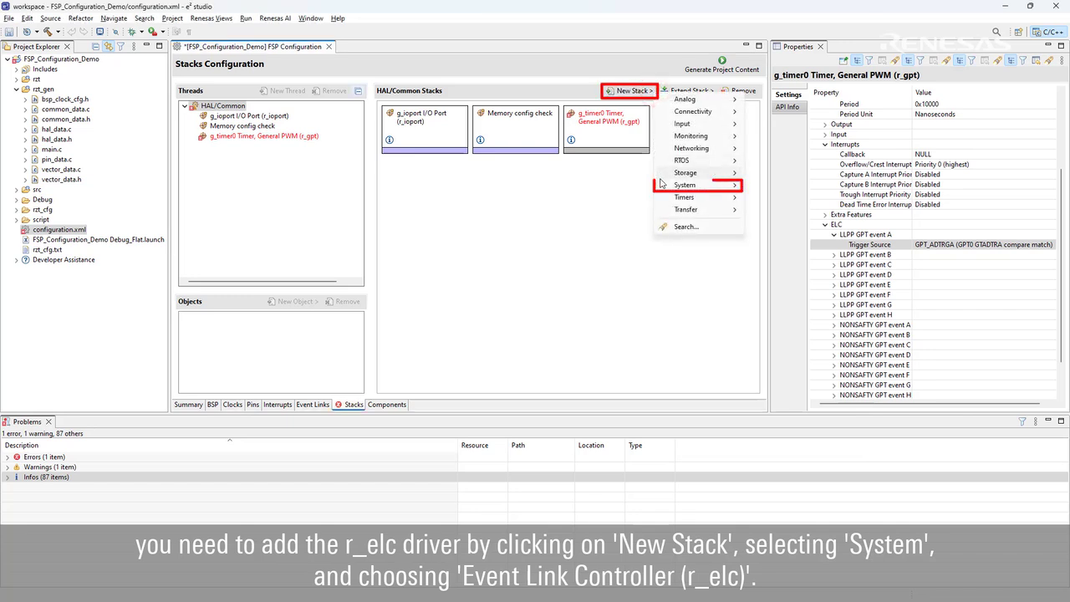
mouse_move(710, 189)
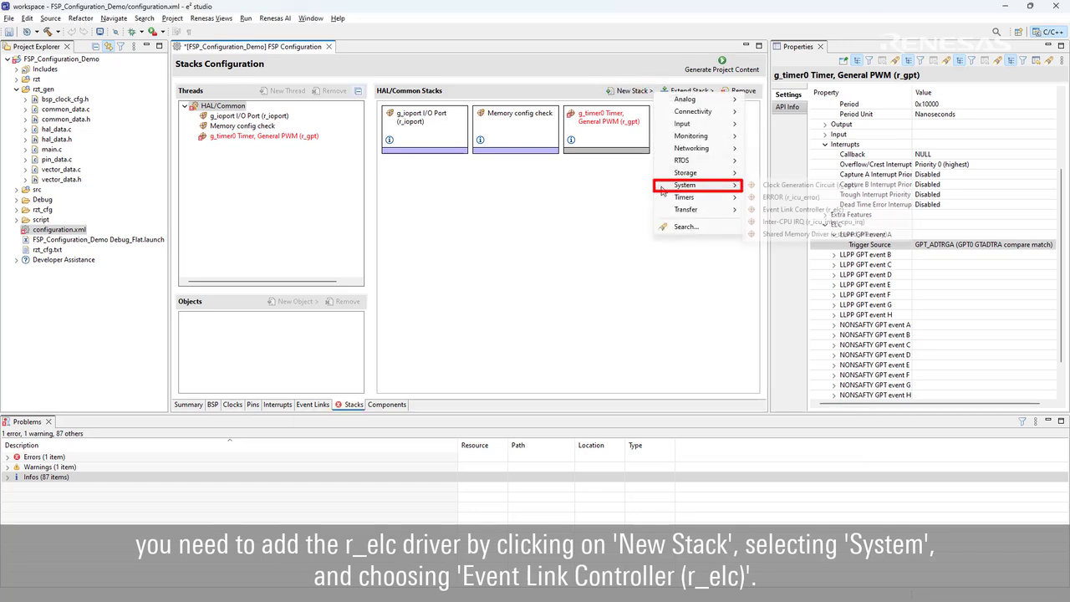
left_click(865, 211)
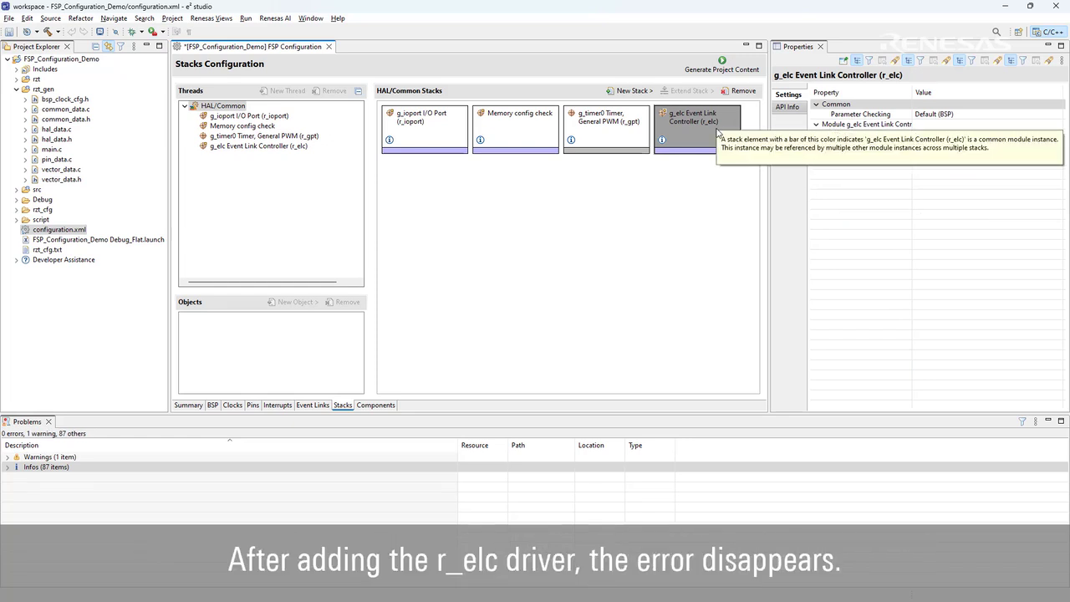
Save the configuration with project content generated, and open hal_data.c and hal_data.h from rzt_gen to check the r_gpt code
key("ctrl+s")
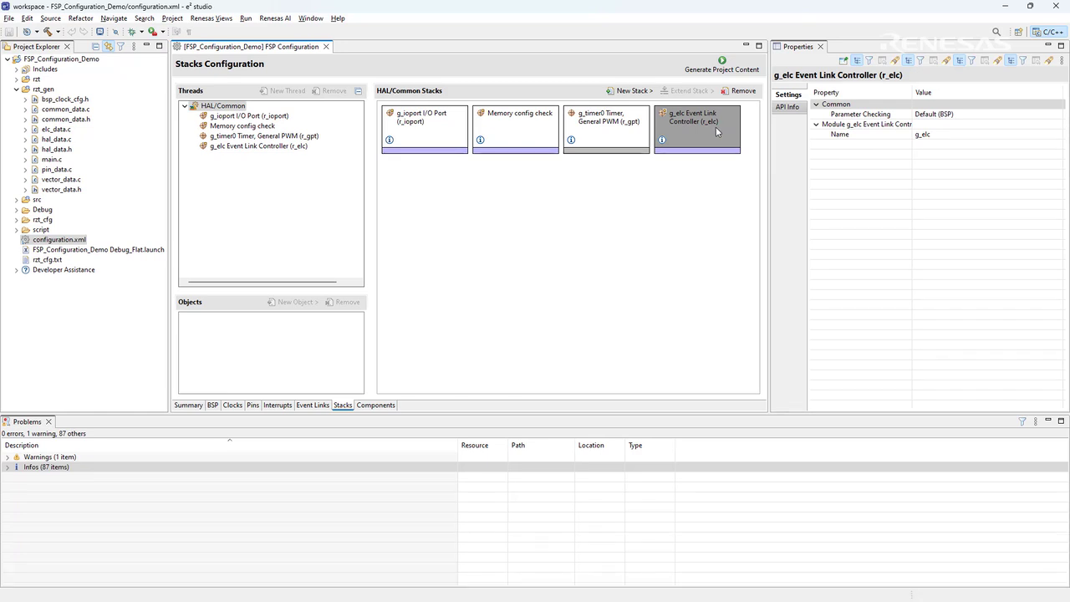
left_click(739, 71)
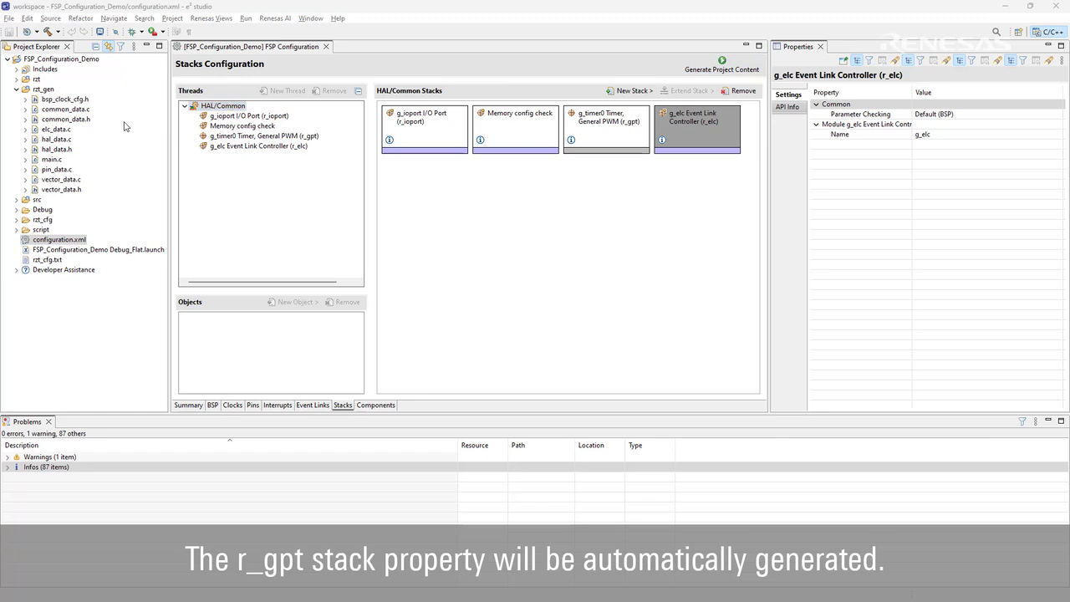
double_click(67, 138)
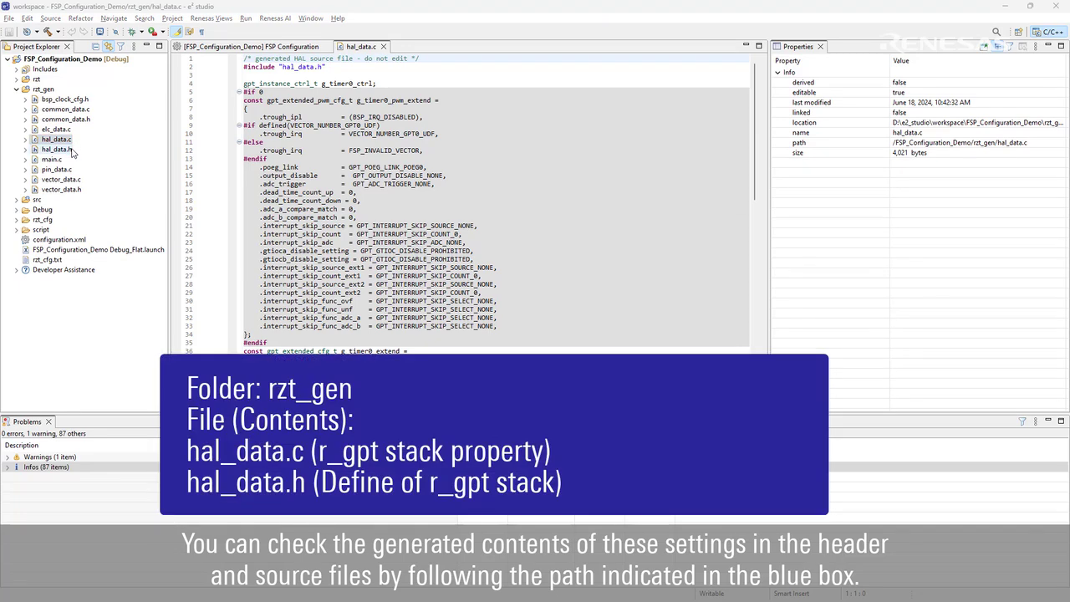
double_click(70, 151)
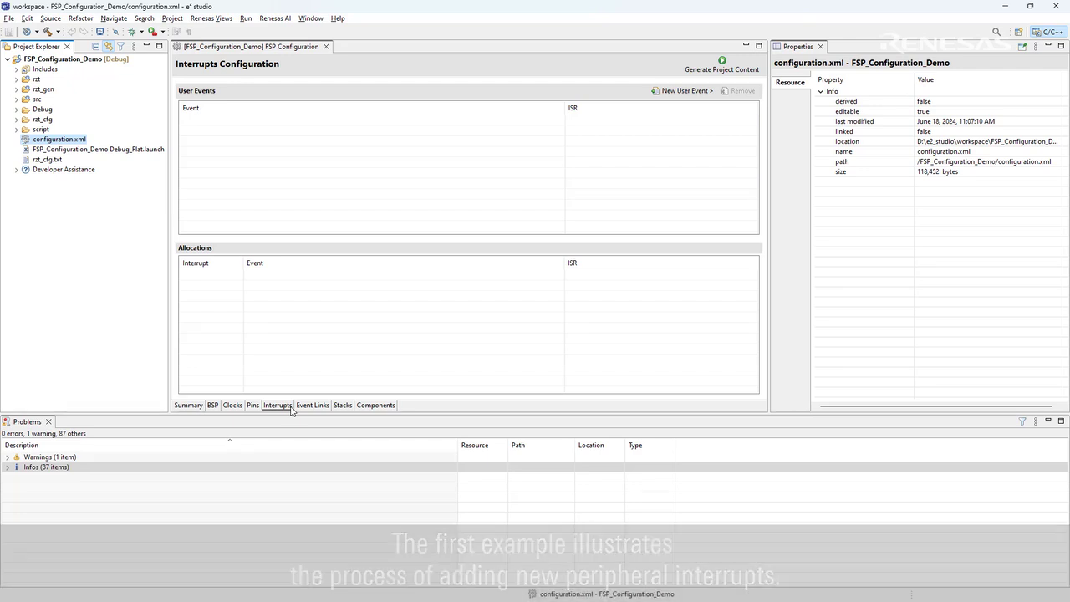
Add a user event in the Interrupts configuration for GPT UNIT0 CH0 GPT_CCMPA, with the ISR named gpt_ccmpa
left_click(292, 410)
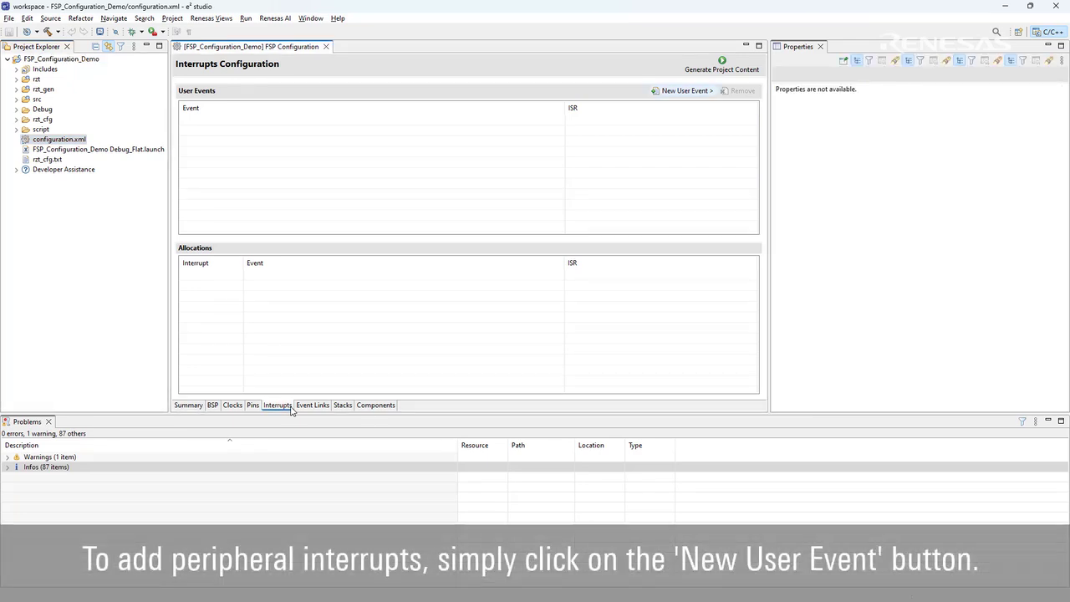
left_click(710, 91)
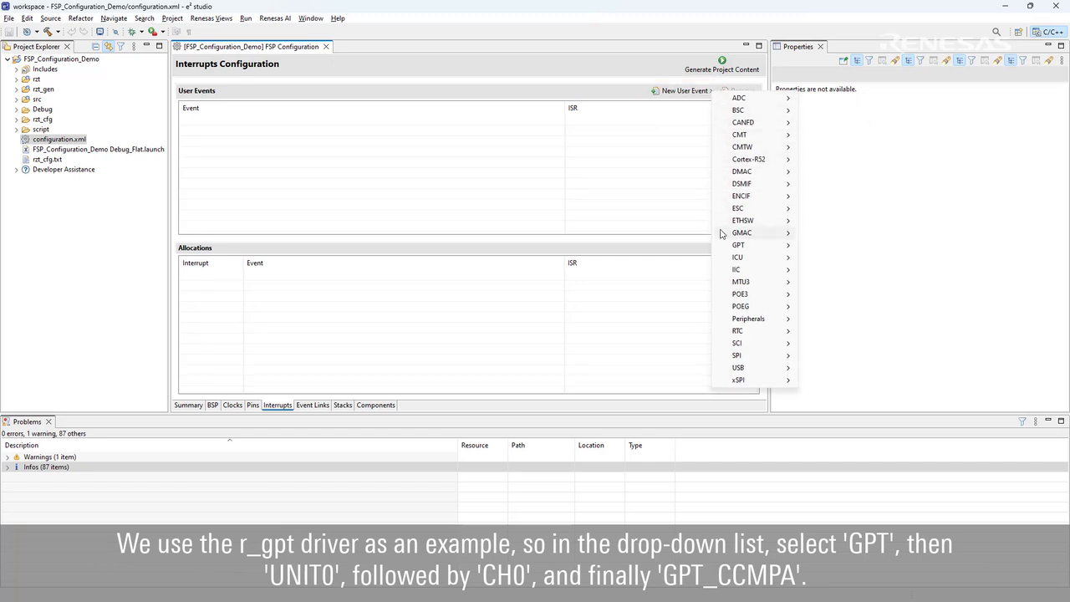
mouse_move(722, 245)
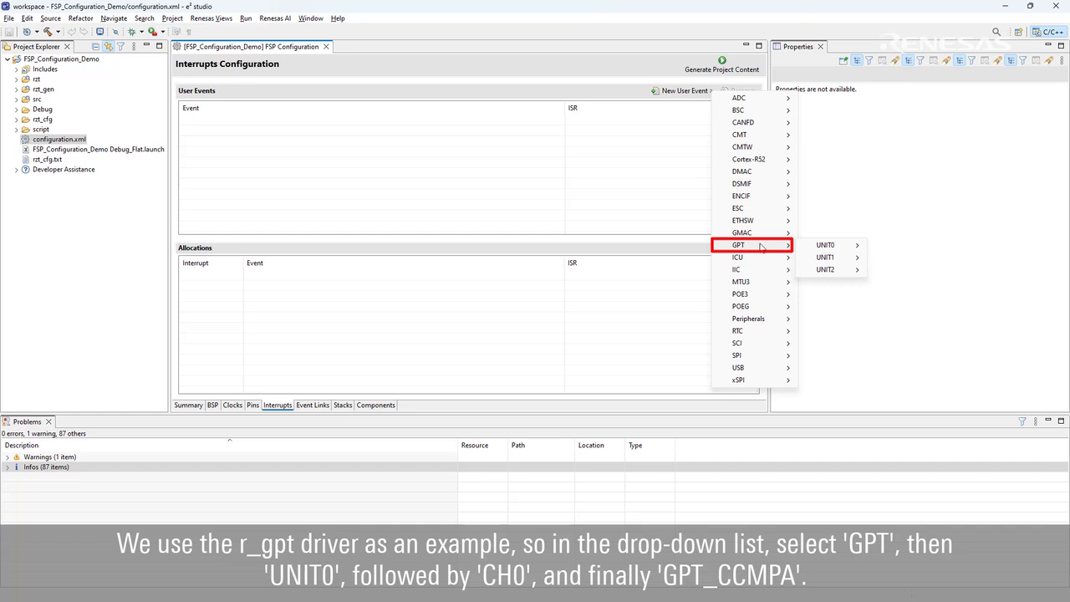
mouse_move(836, 246)
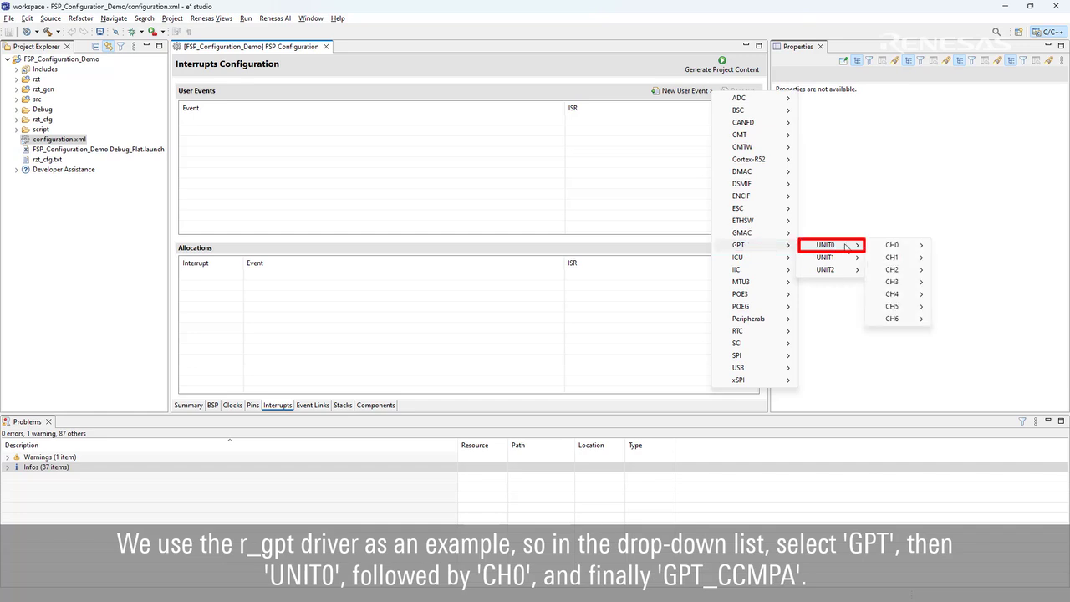
mouse_move(894, 246)
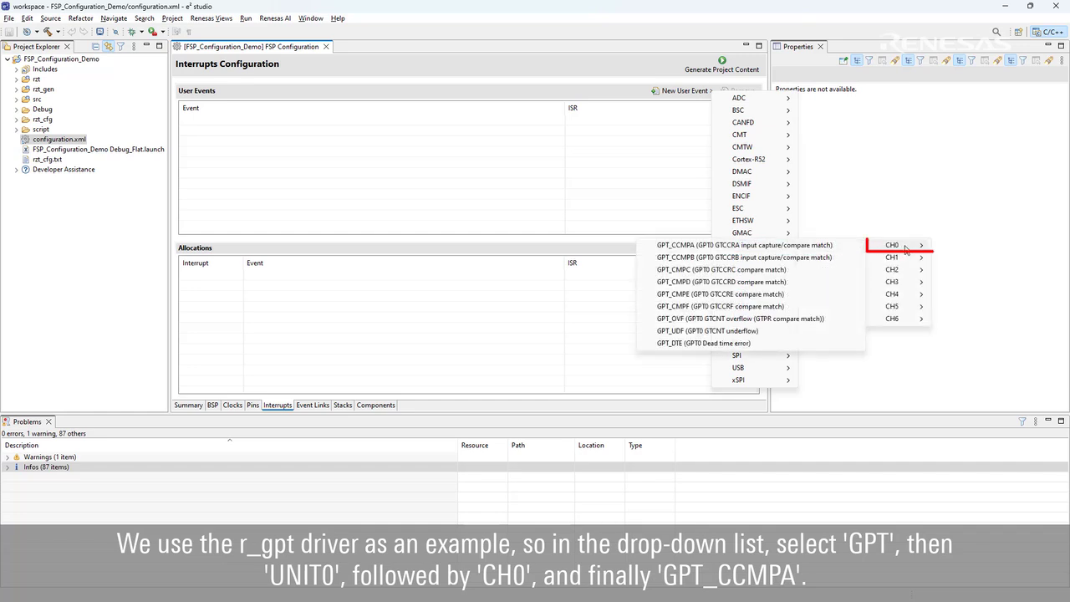
left_click(839, 246)
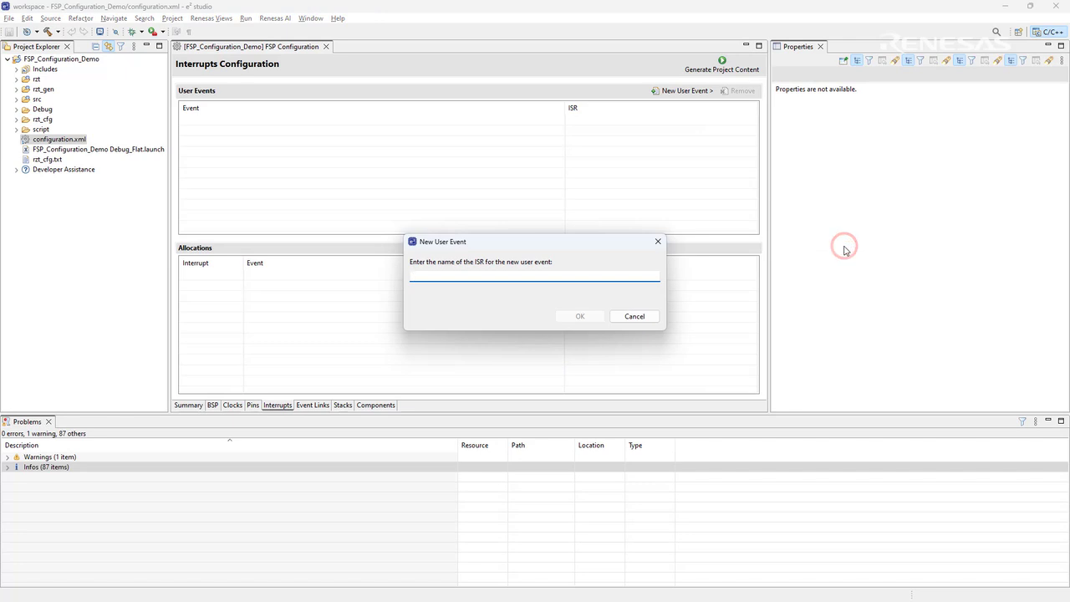
left_click(590, 276)
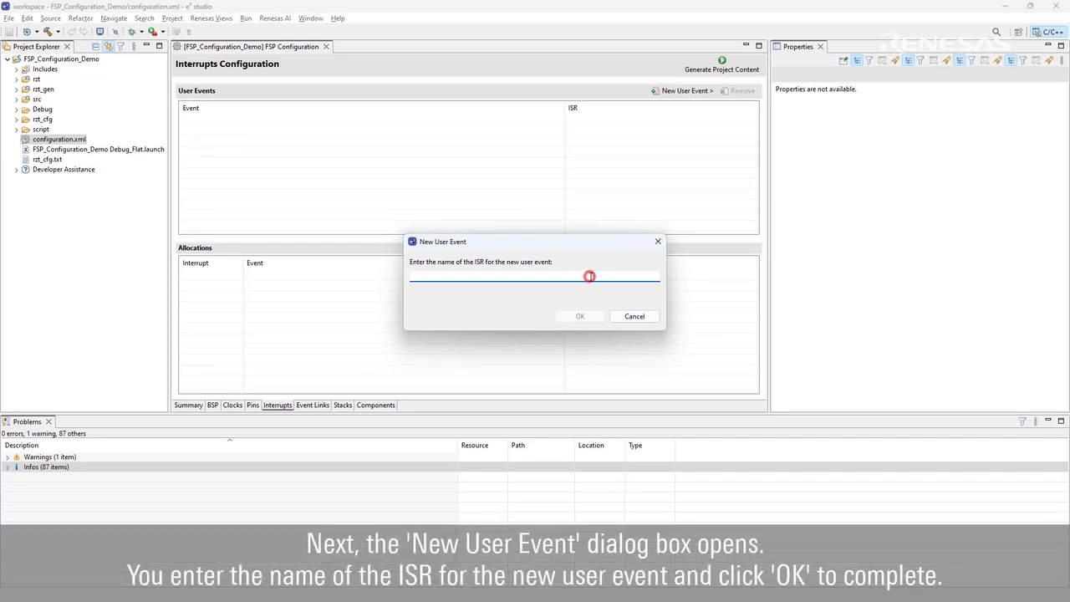
type("gpt_ccmpa")
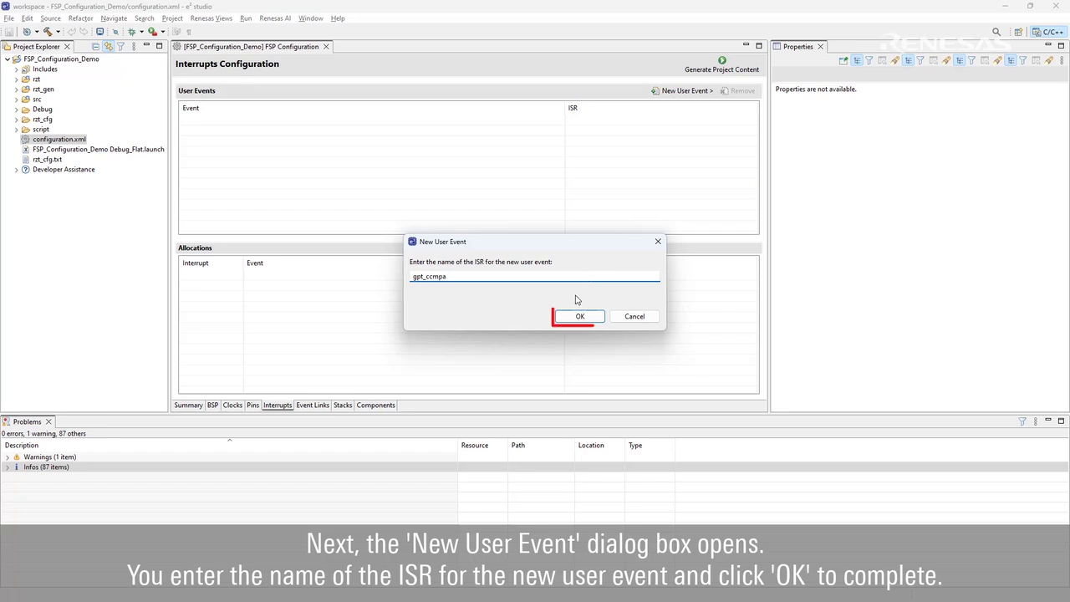
left_click(589, 319)
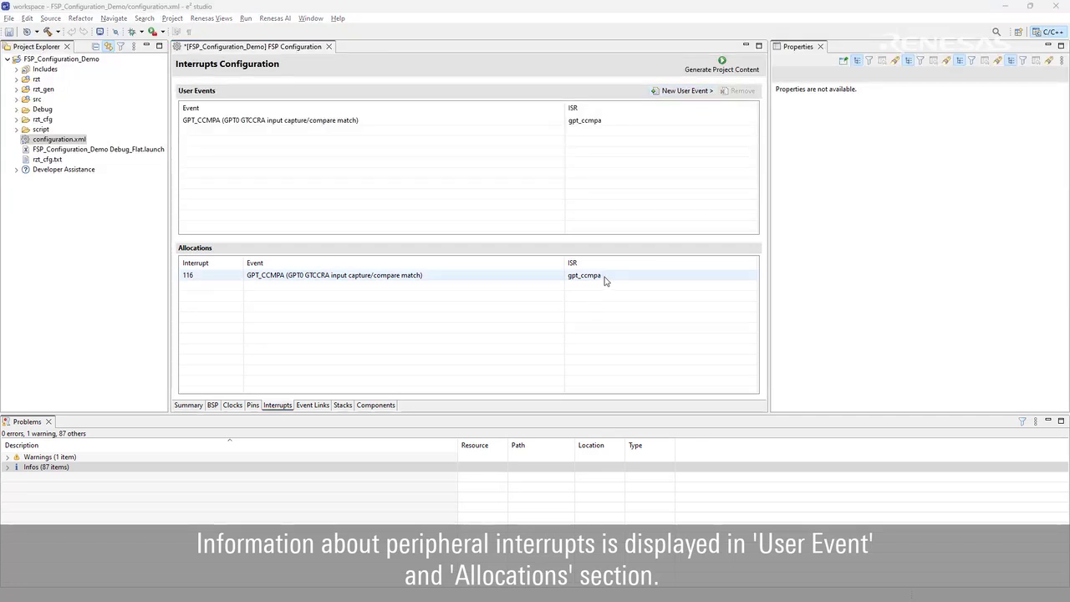
Save and generate the project content, and open vector_data.c and vector_data.h from rzt_gen to check the interrupt code
key("ctrl+s")
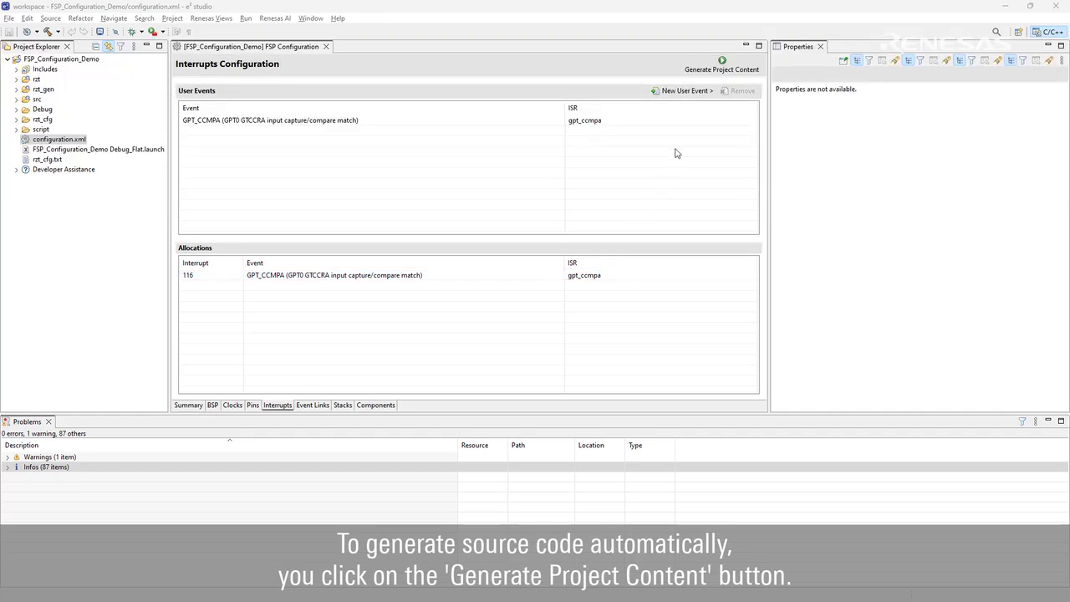
left_click(739, 72)
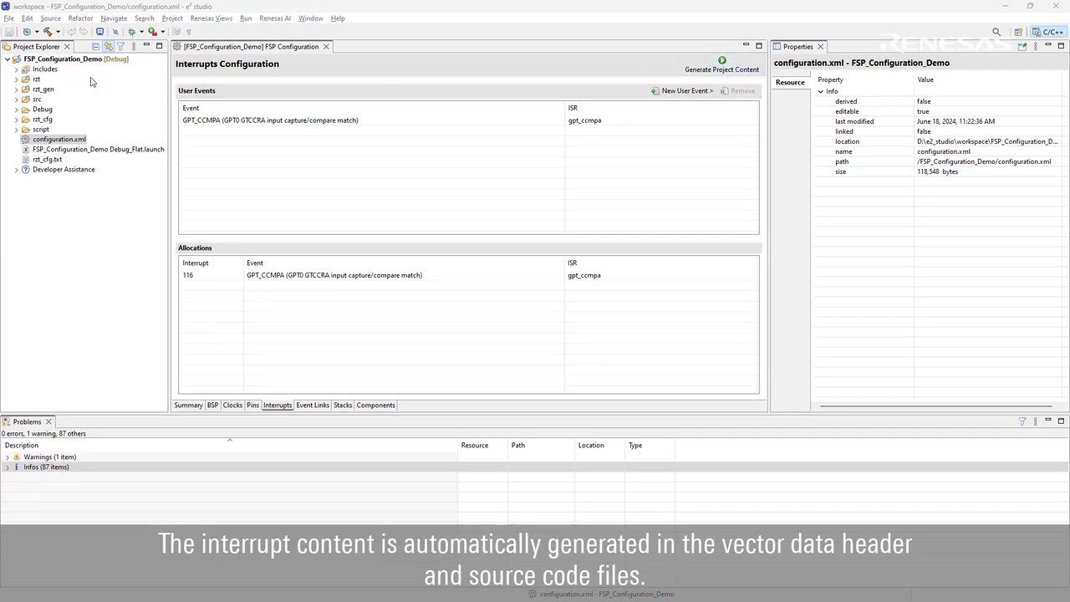
left_click(17, 88)
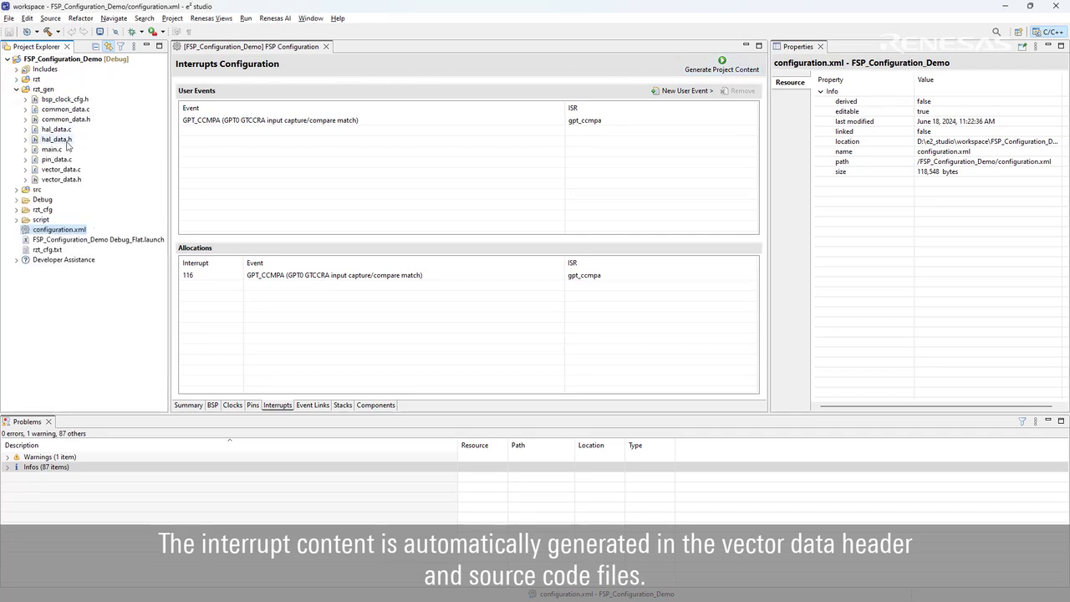
double_click(79, 171)
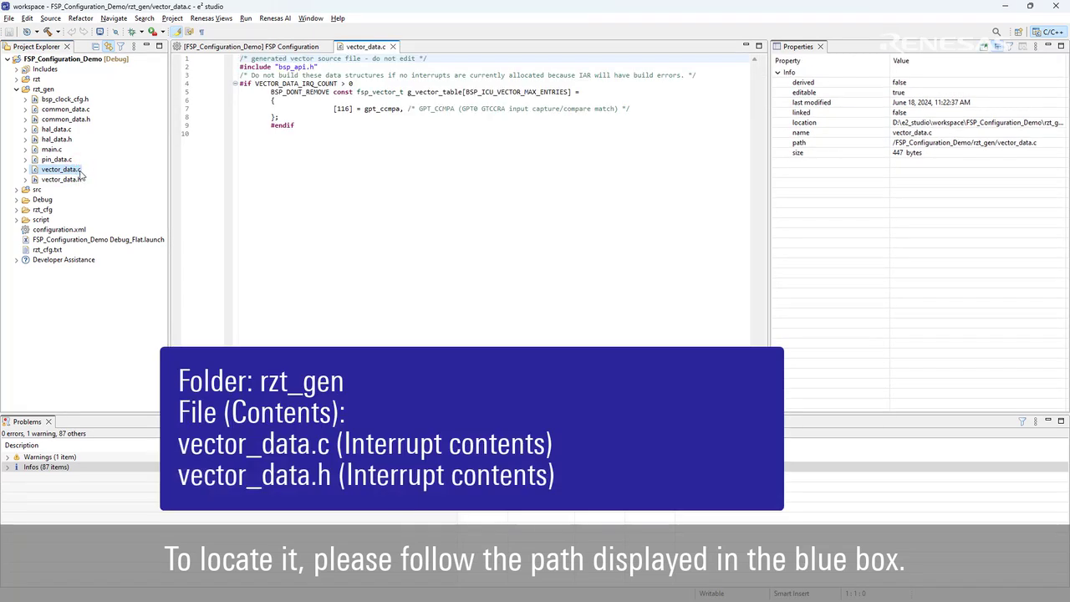
double_click(77, 178)
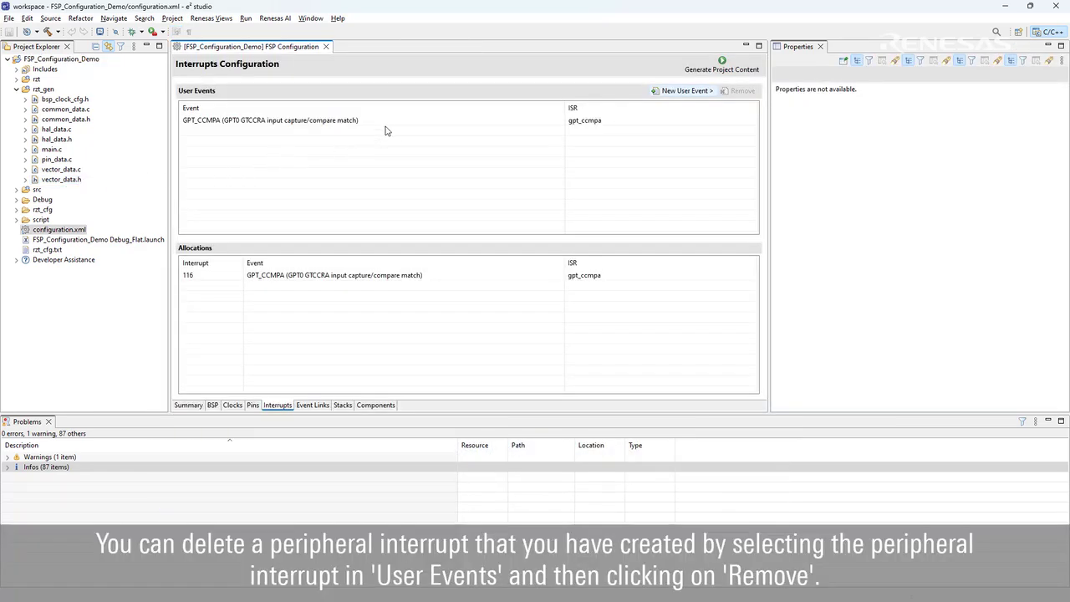
Remove the GPT_CCMPA user event from the Interrupts configuration and regenerate the project content
left_click(391, 125)
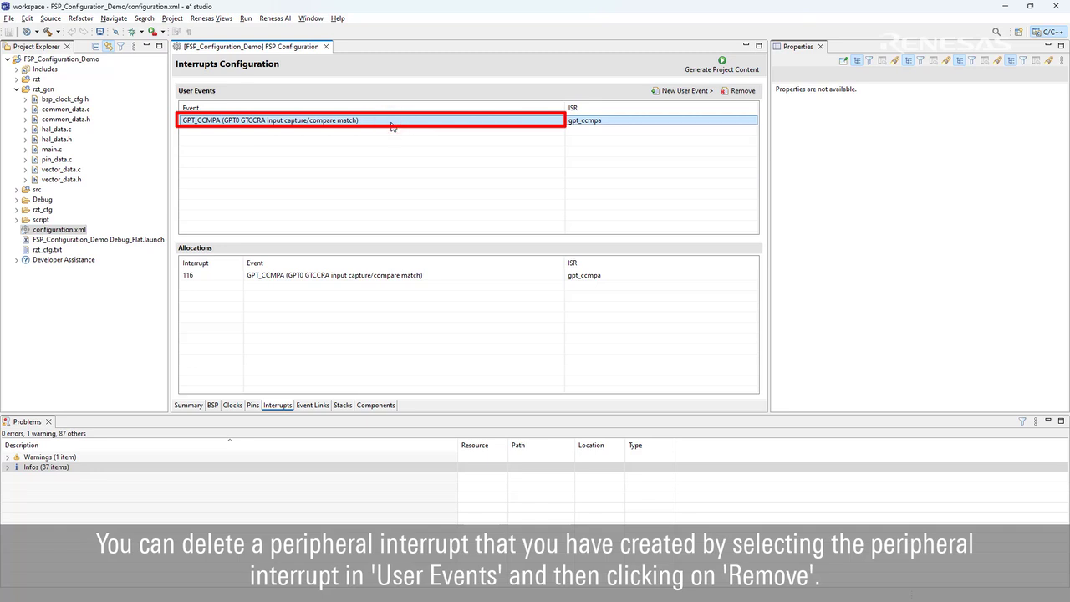
left_click(755, 92)
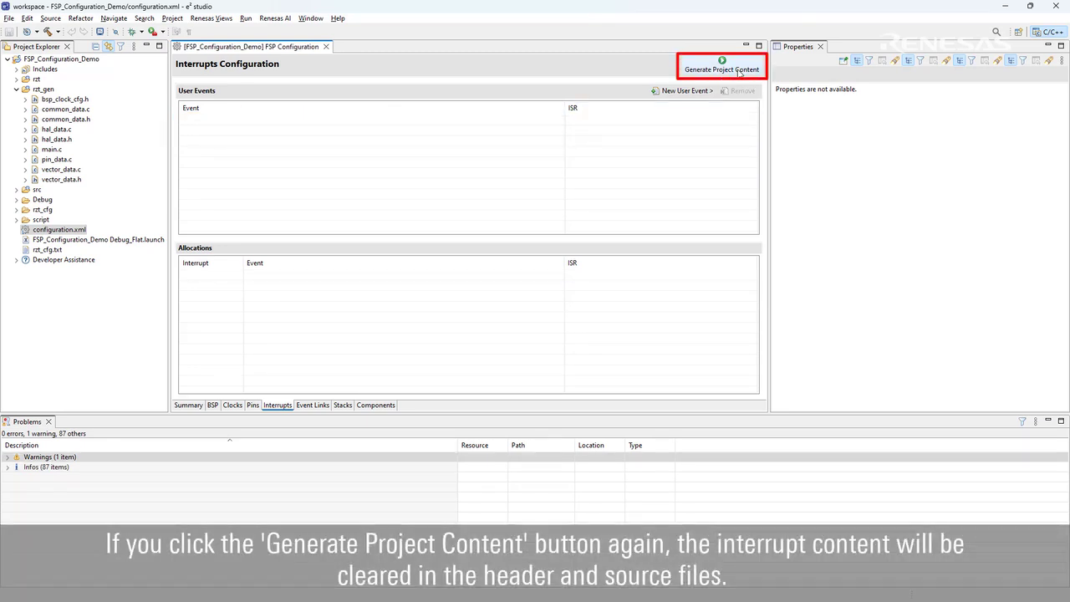
left_click(738, 70)
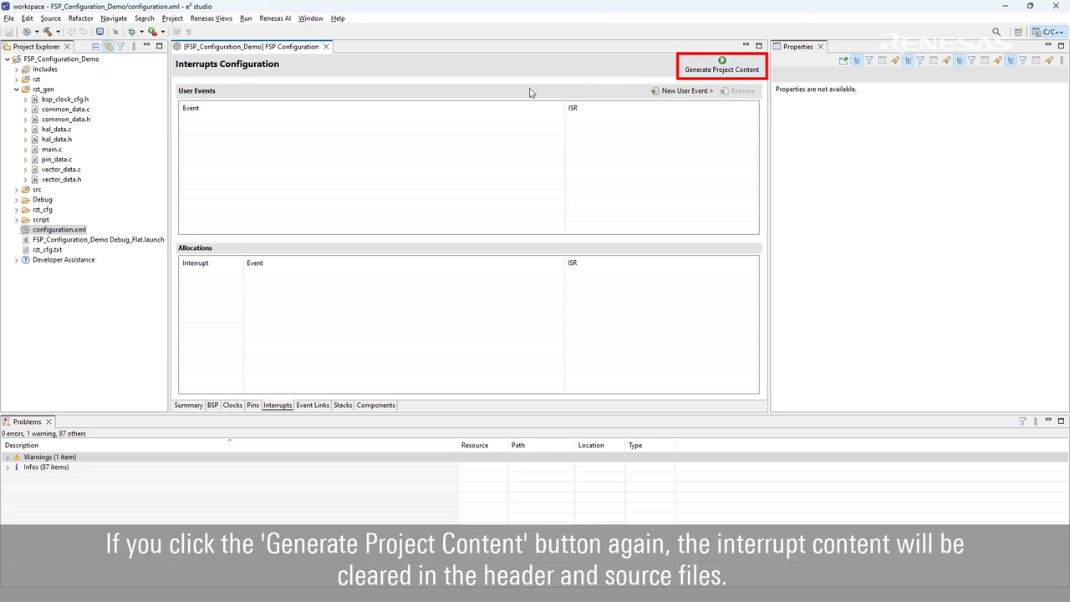
Examine the regenerated interrupt contents in vector_data.c and vector_data.h
double_click(79, 171)
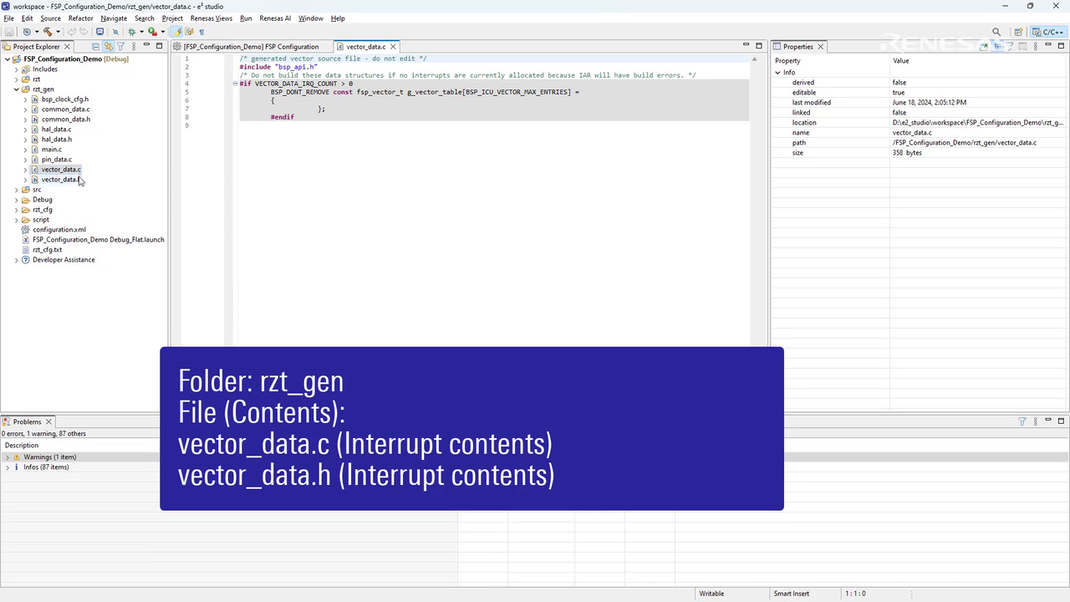
double_click(80, 180)
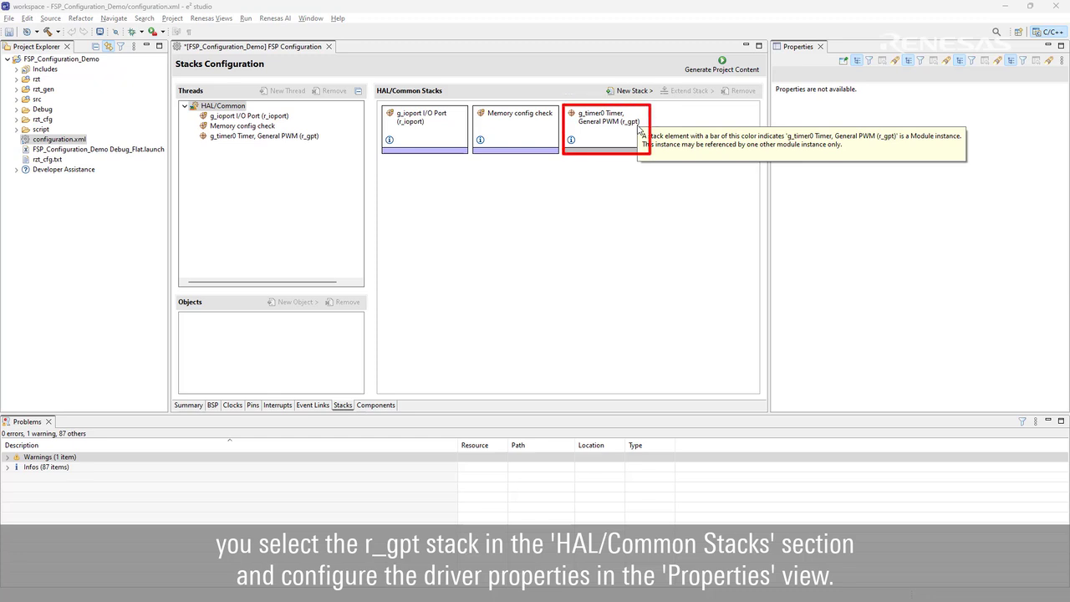
Select the r_gpt timer stack and set its Overflow/Crest Interrupt Priority to Priority 0 (highest)
left_click(634, 126)
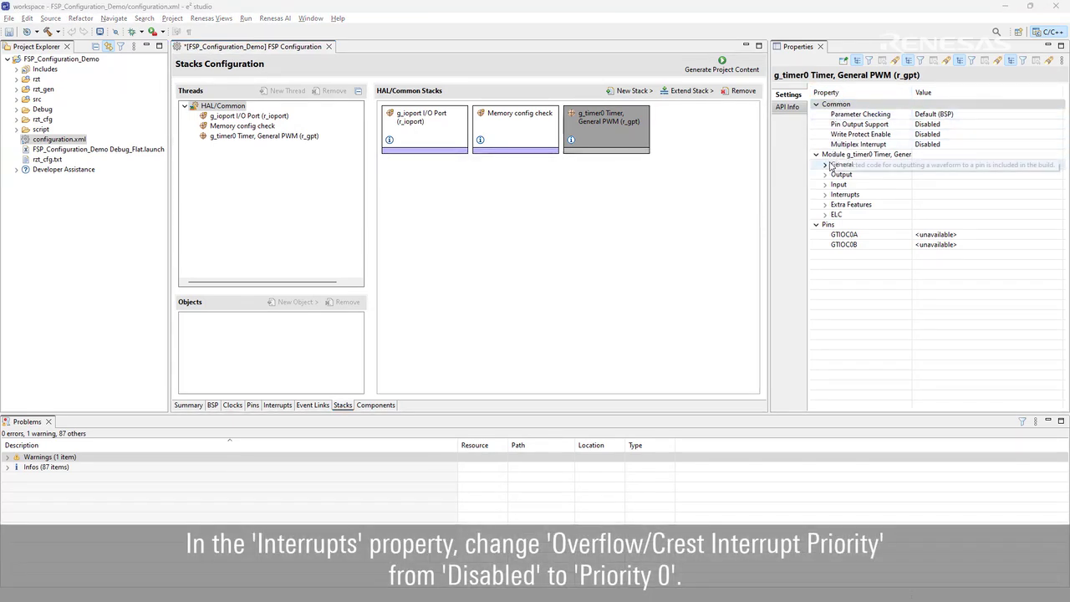
left_click(824, 195)
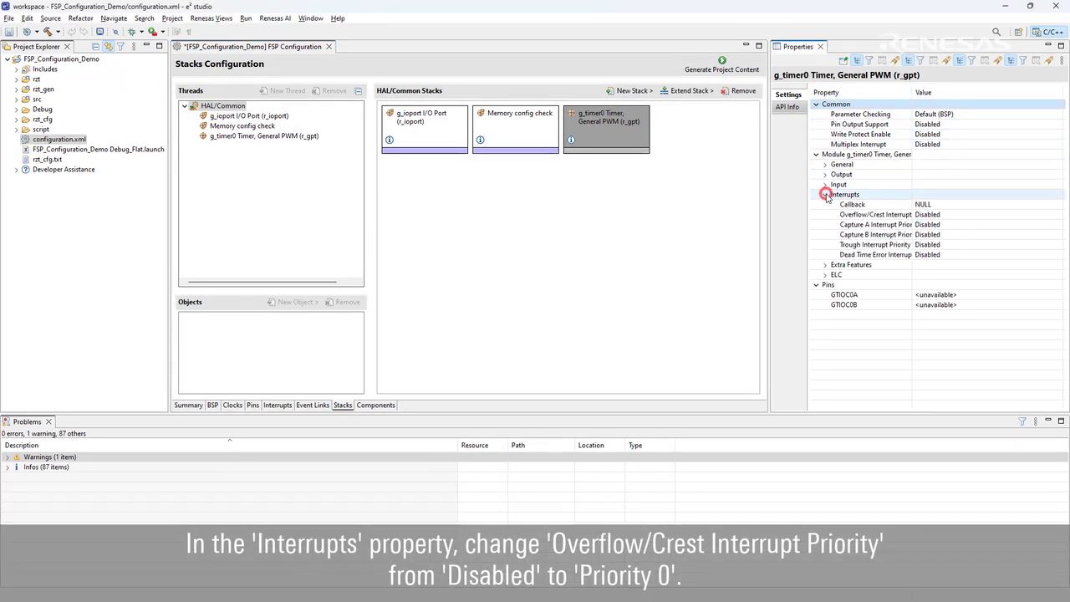
left_click(952, 218)
left_click(952, 217)
scroll(955, 232, "up", 3)
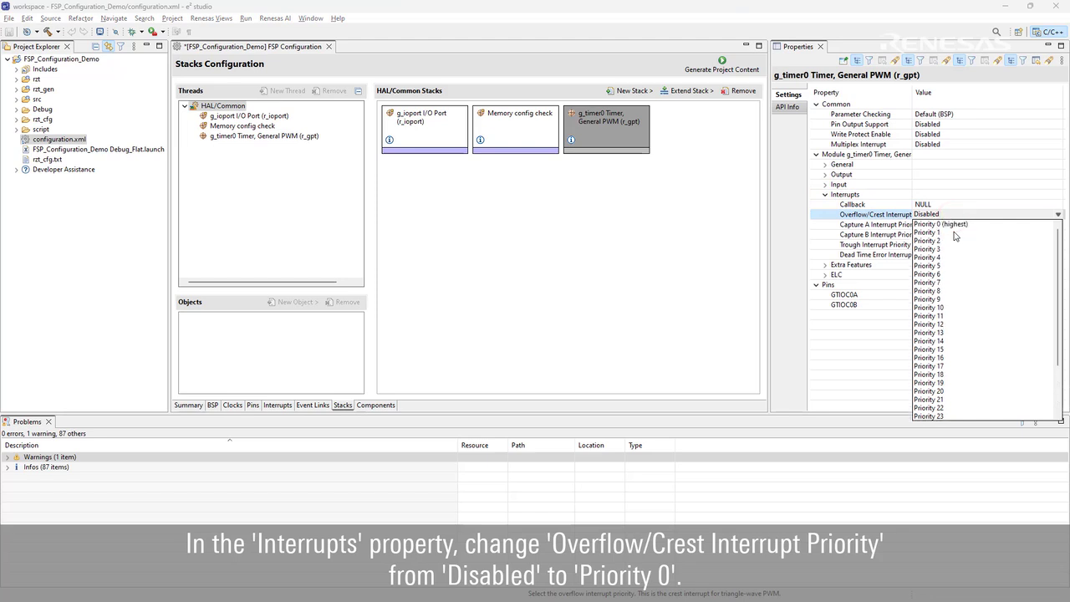
left_click(955, 224)
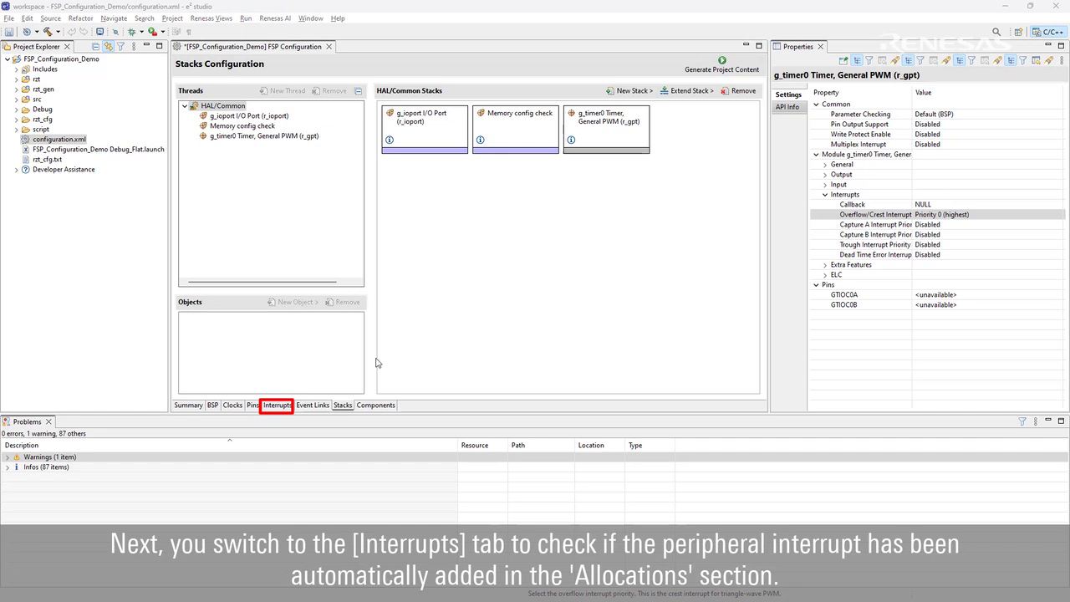
Check the interrupt Allocations for the r_gpt timer, and save the configuration with project content generated
left_click(291, 406)
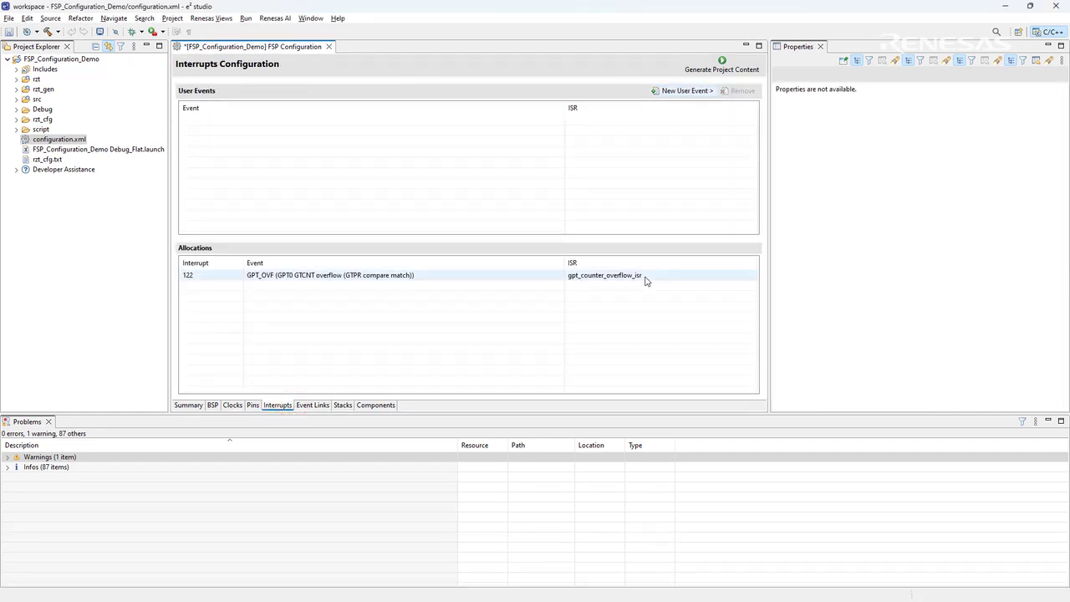
key("ctrl+s")
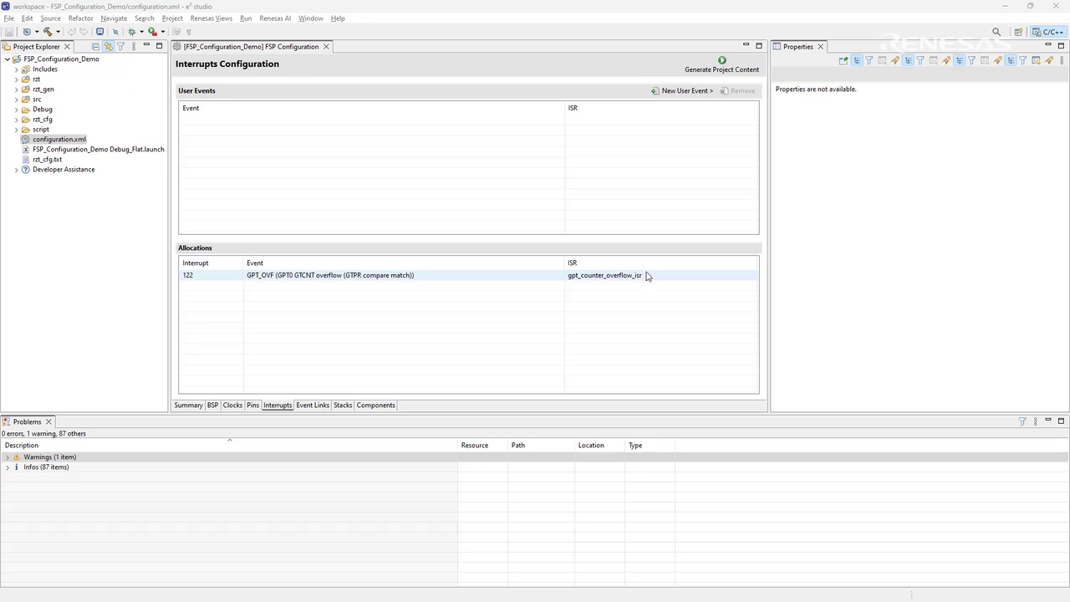
left_click(739, 74)
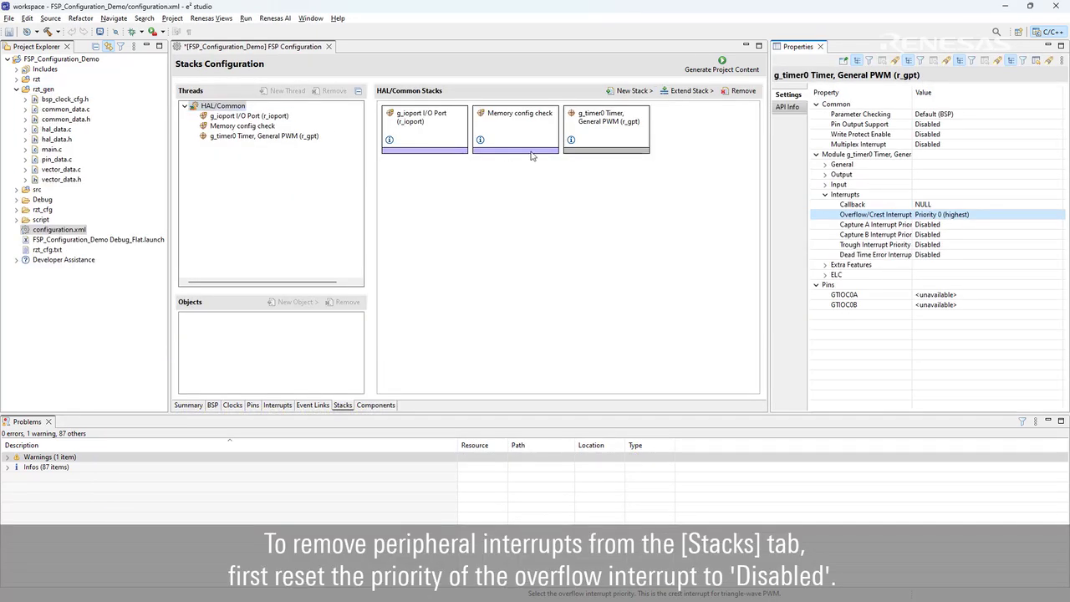
Set the r_gpt timer's Overflow/Crest Interrupt Priority to Disabled, save the configuration and regenerate the project content
left_click(973, 215)
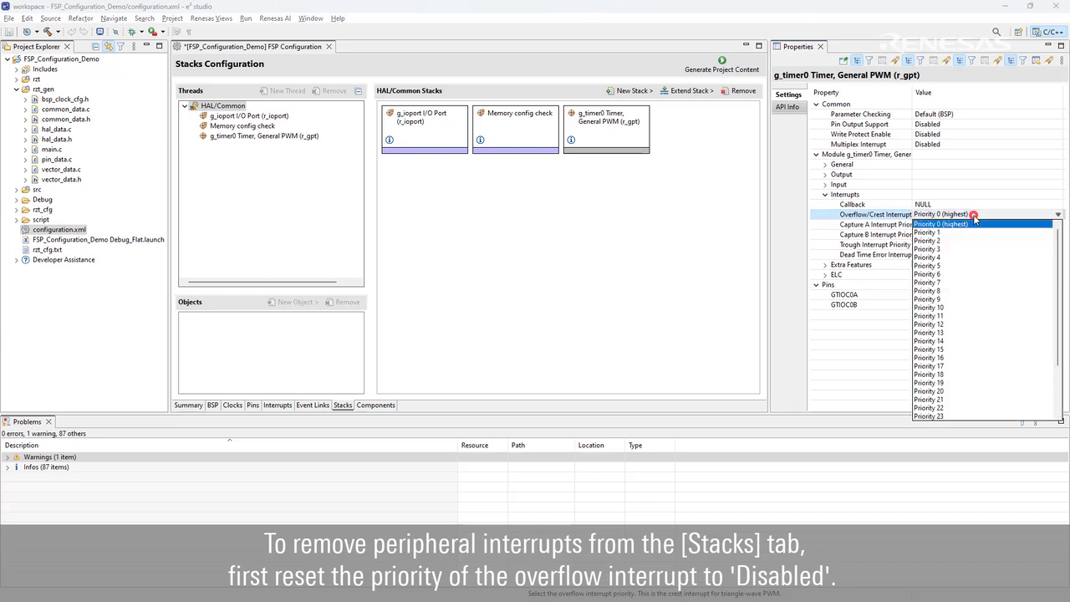
scroll(976, 292, "down", 1)
scroll(978, 326, "down", 2)
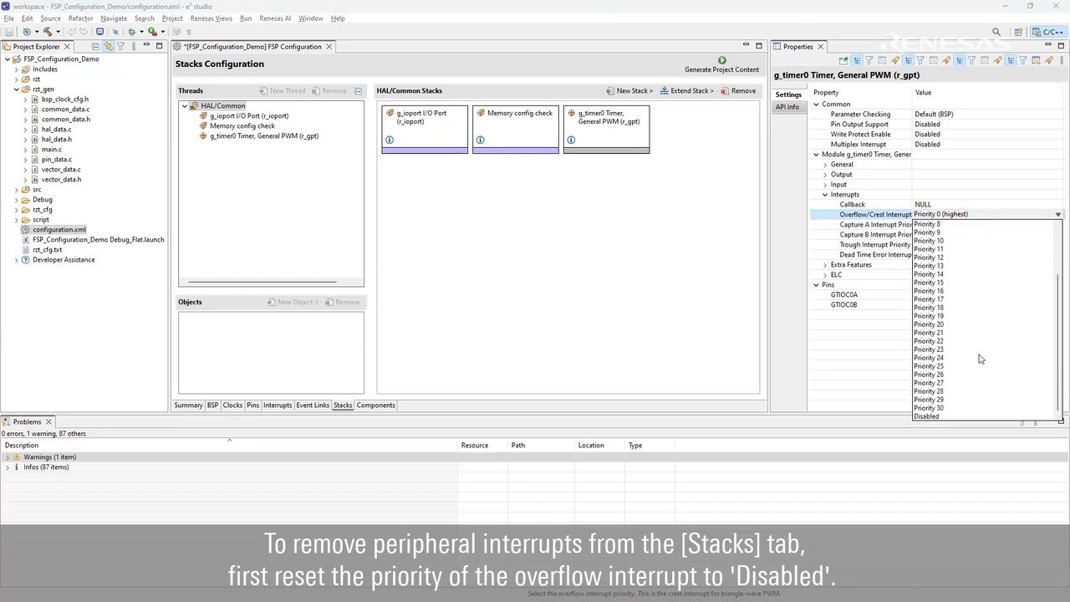
left_click(953, 416)
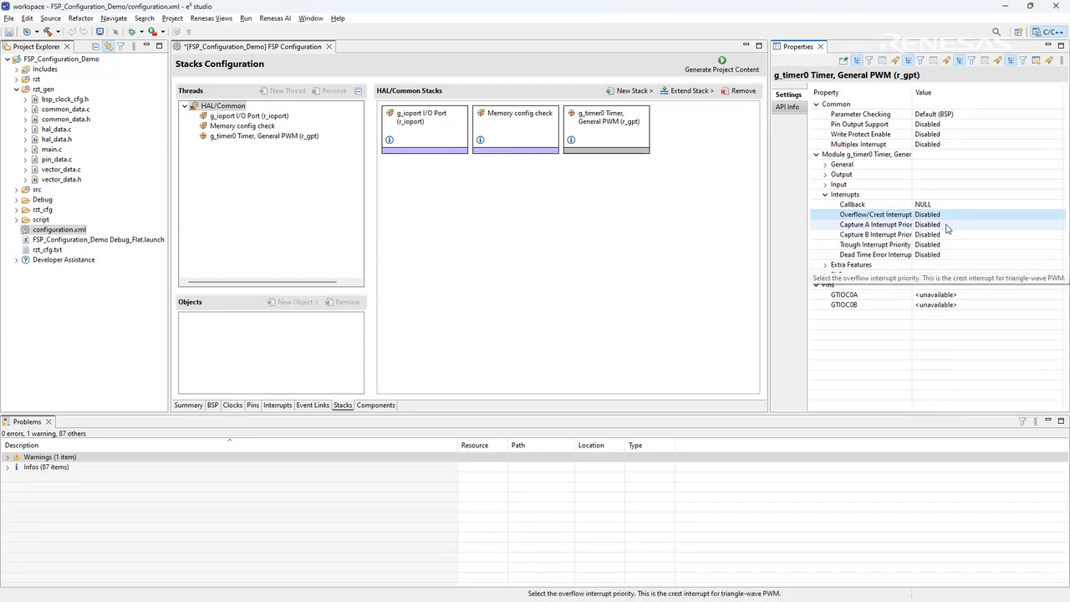
key("ctrl+s")
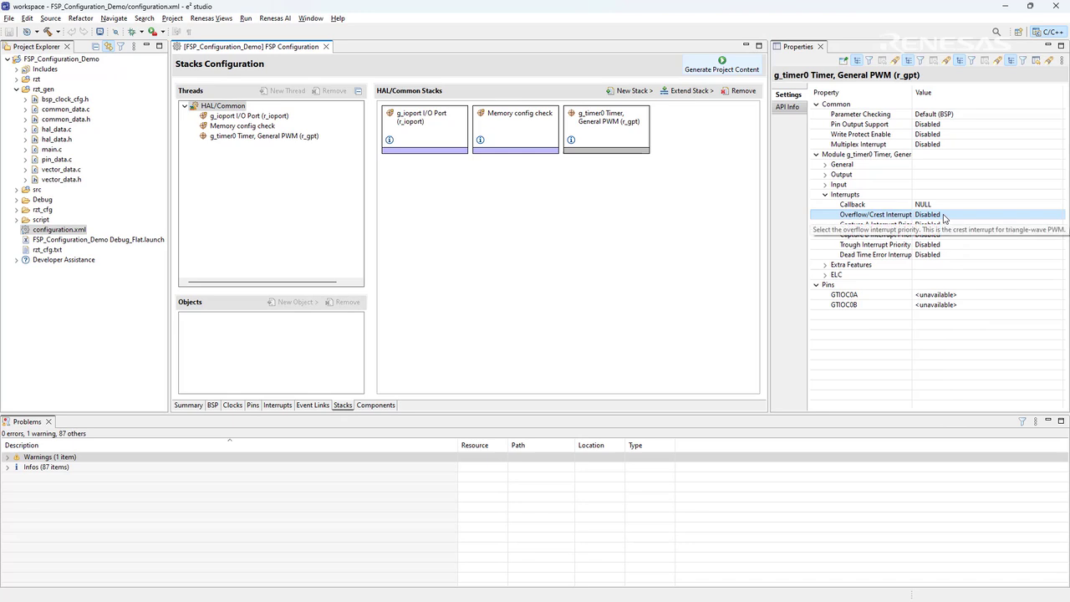
left_click(741, 74)
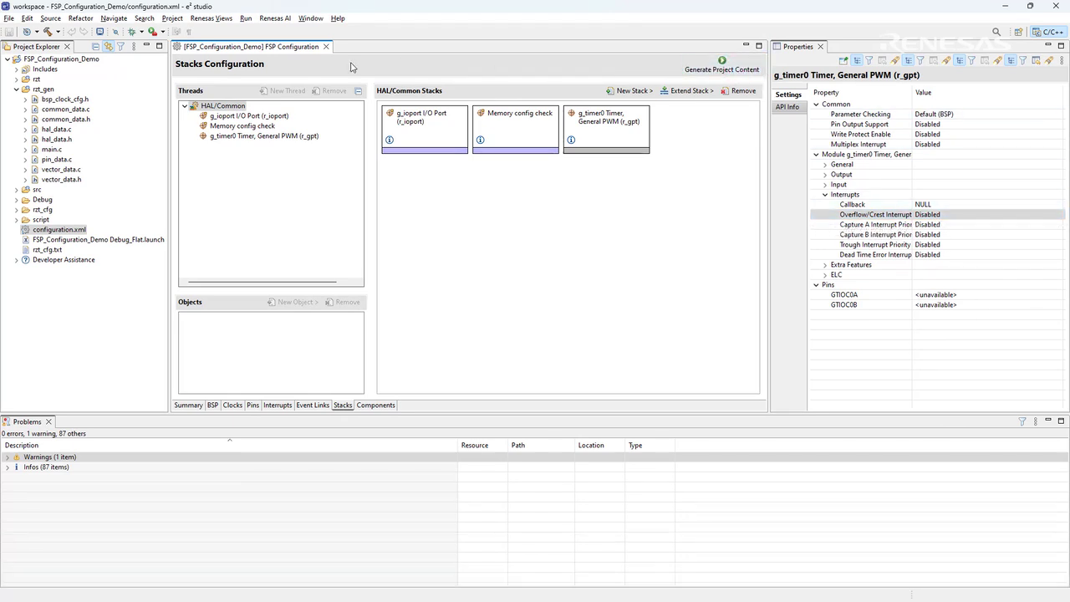
Examine the regenerated interrupt contents in vector_data.c, vector_data.h and hal_data.c
double_click(62, 170)
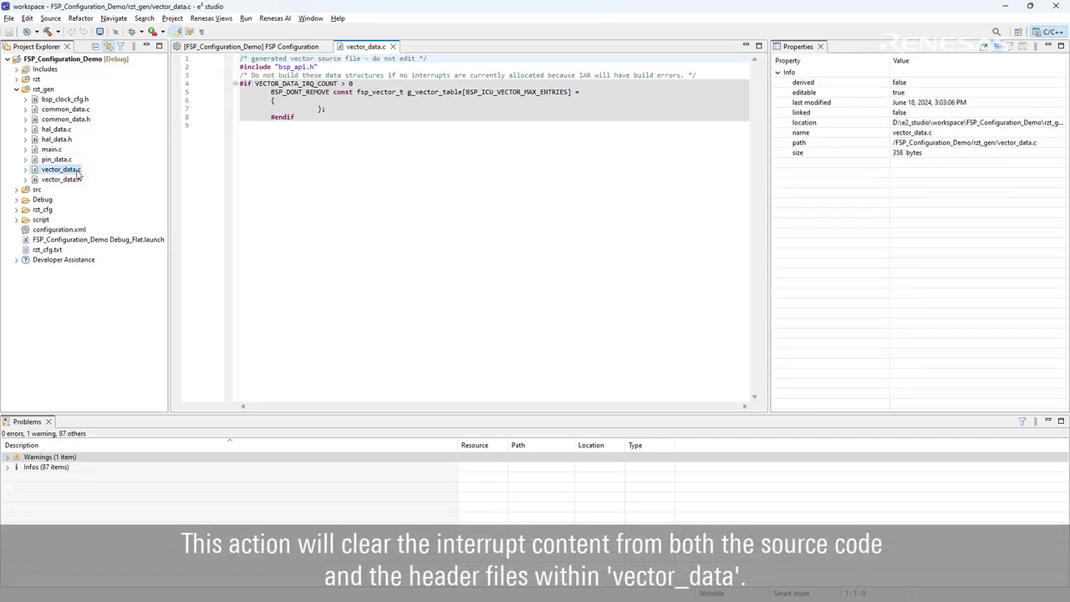
double_click(78, 179)
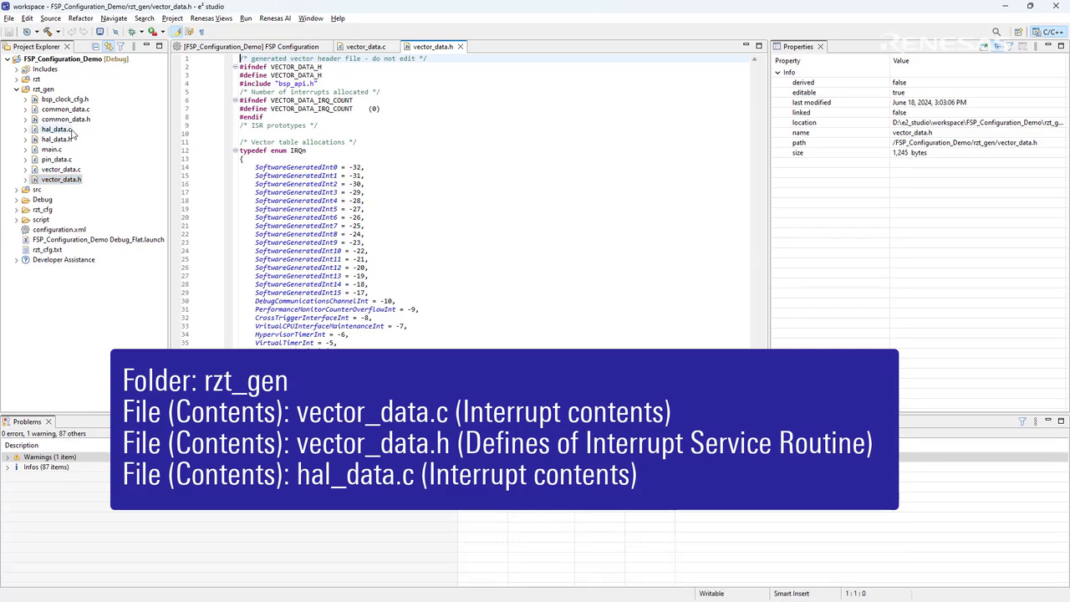
double_click(71, 129)
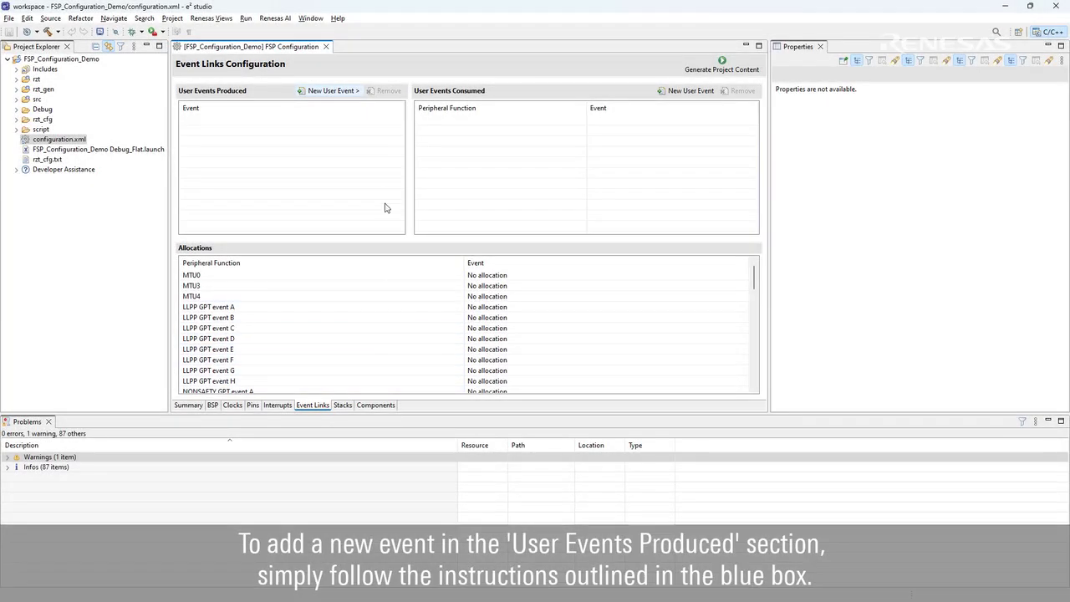
Add GPT_CCMPA (GPT0 GTCCRA input capture/compare match) from GPT UNIT0 CH0 to User Events Produced in the Event Links configuration
left_click(360, 94)
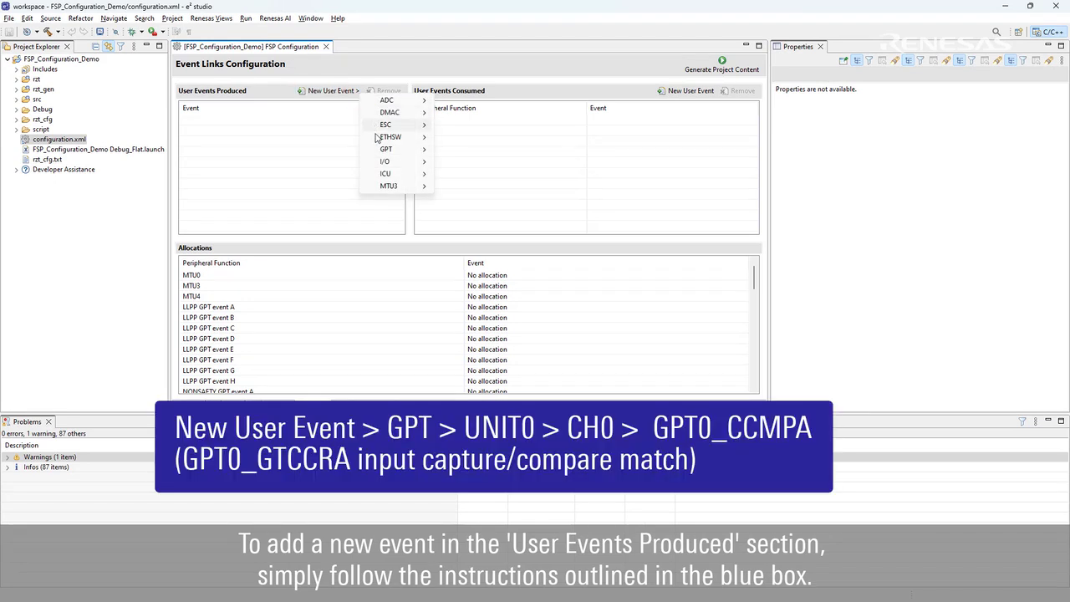
mouse_move(377, 150)
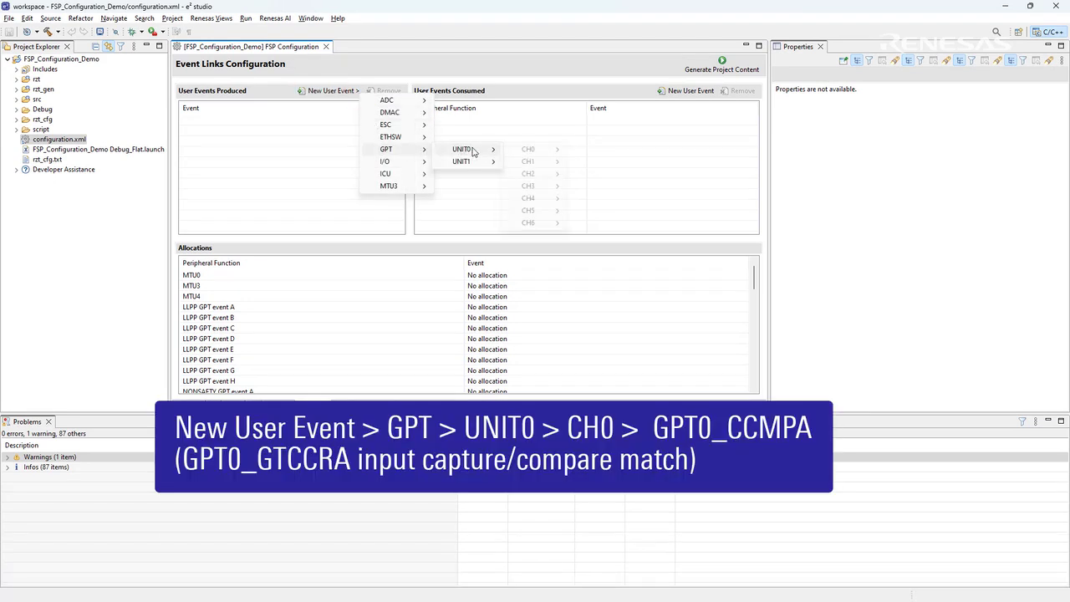
mouse_move(472, 151)
mouse_move(558, 152)
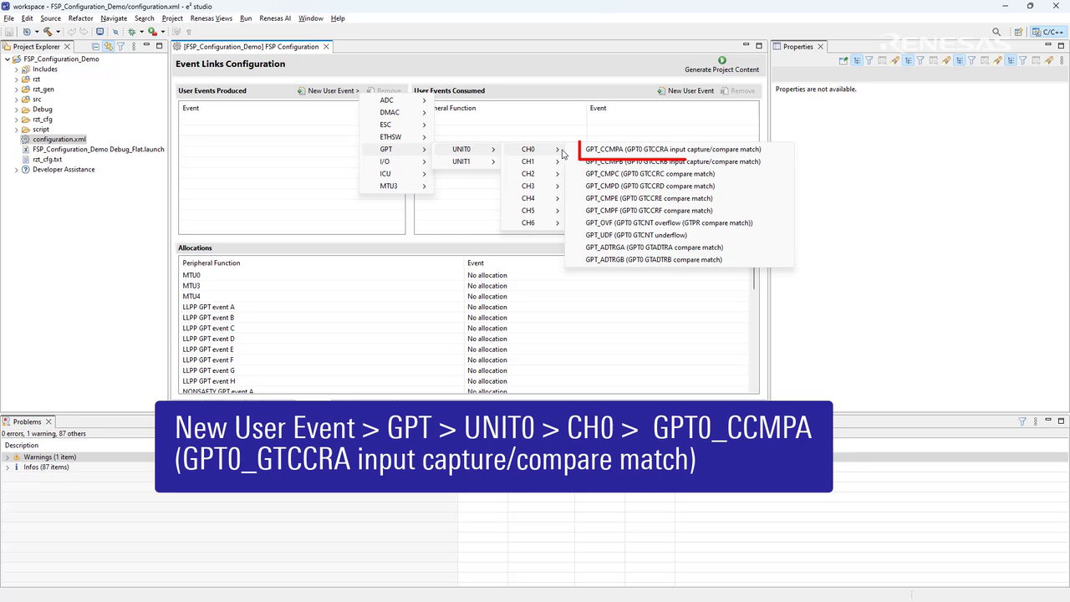
left_click(767, 150)
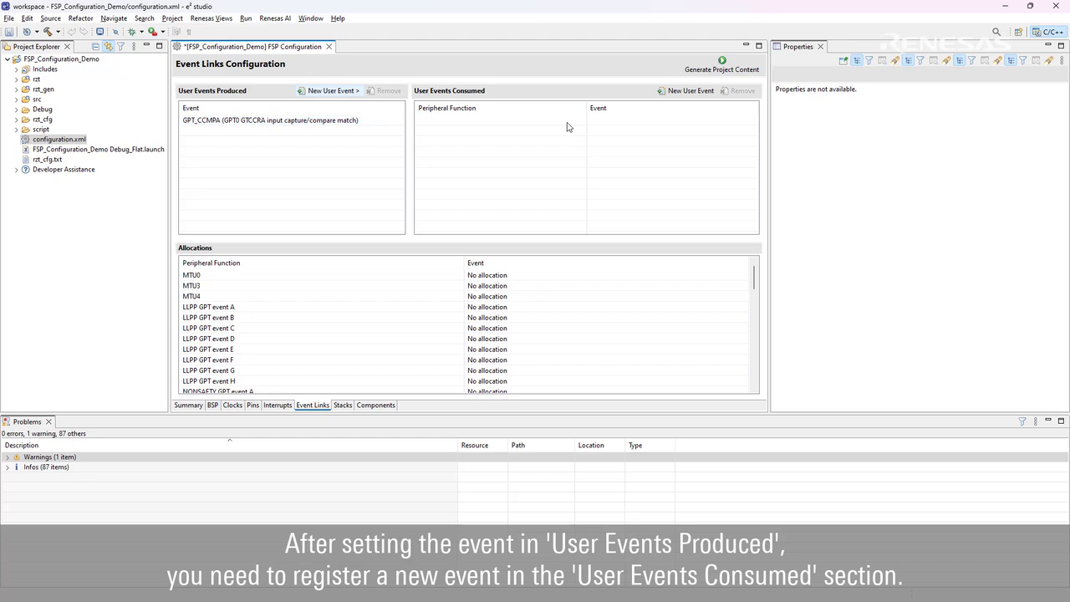
Add a User Events Consumed entry linking peripheral function LLPP GPT event A to event GPT_ADTRGA (GPT0 GTADTRA compare match)
left_click(714, 91)
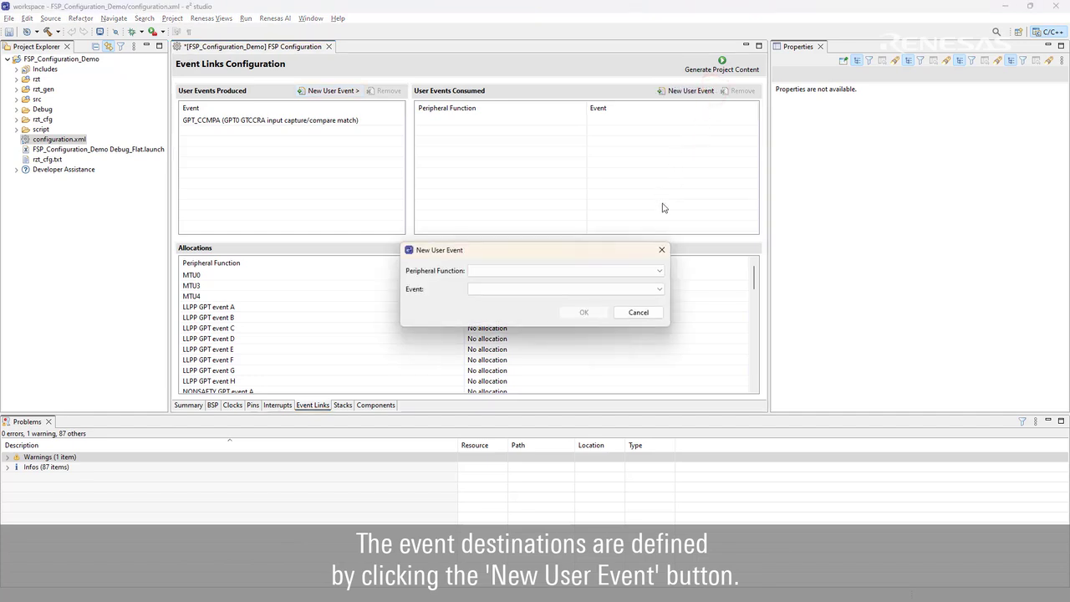
left_click(659, 273)
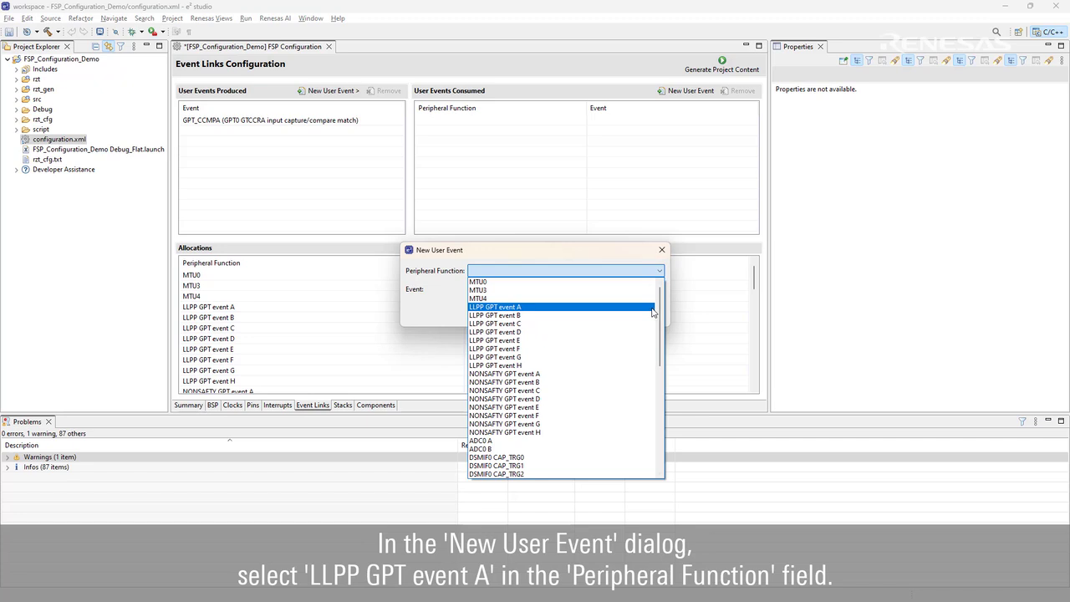
left_click(651, 309)
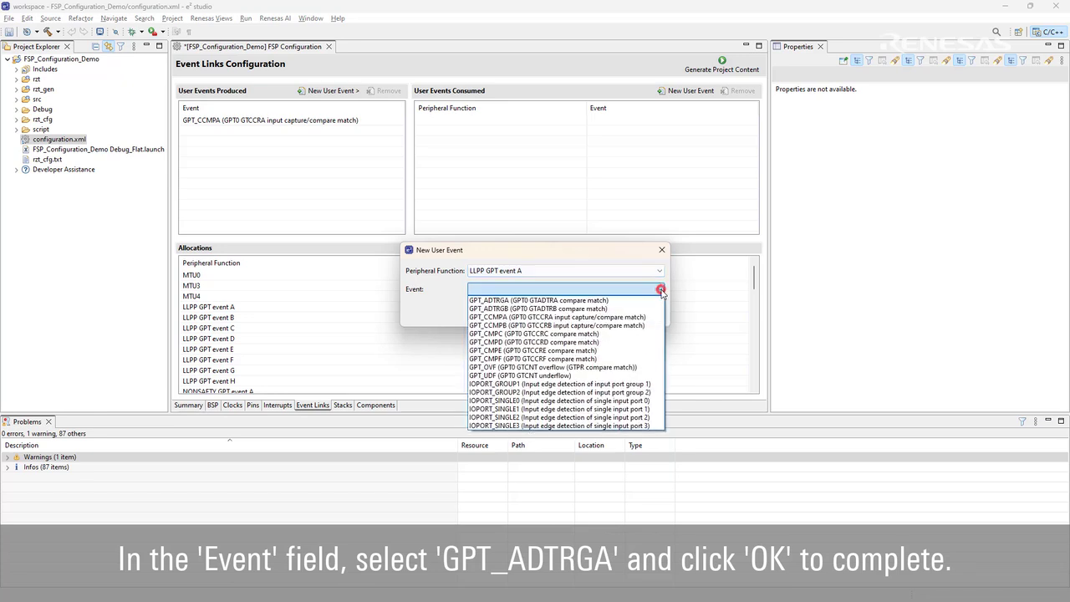
left_click(659, 290)
left_click(654, 301)
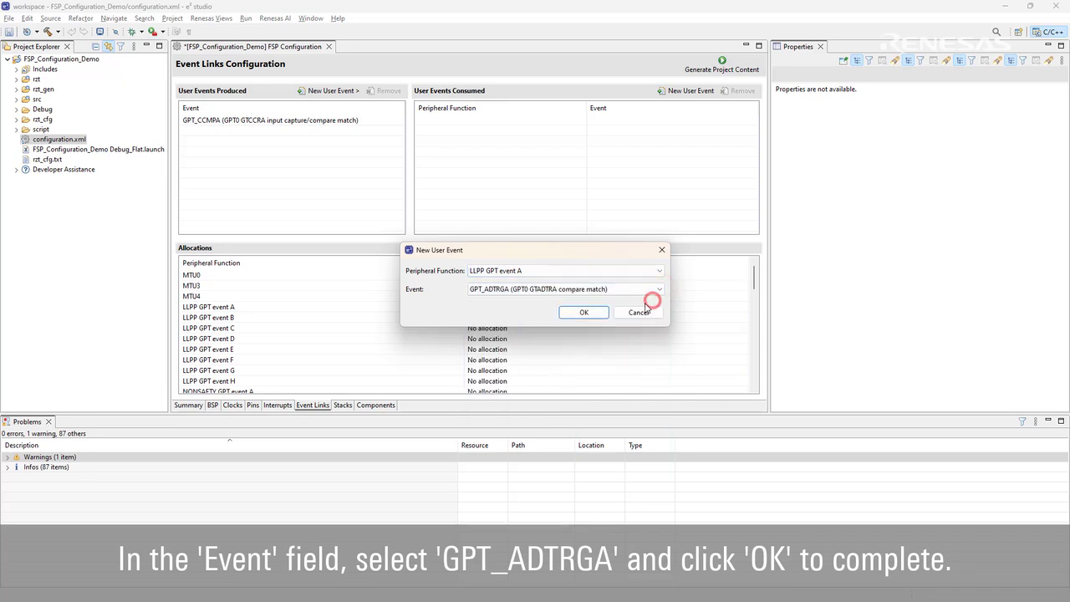
left_click(590, 311)
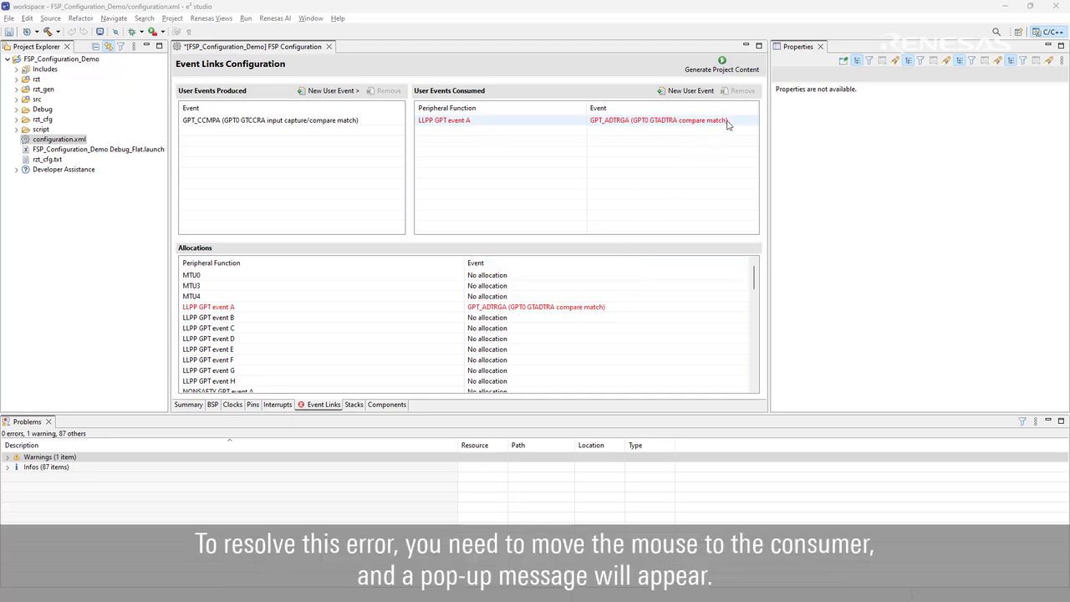
Add the Event Link Controller (r_elc) system driver to the HAL/Common stacks
mouse_move(728, 124)
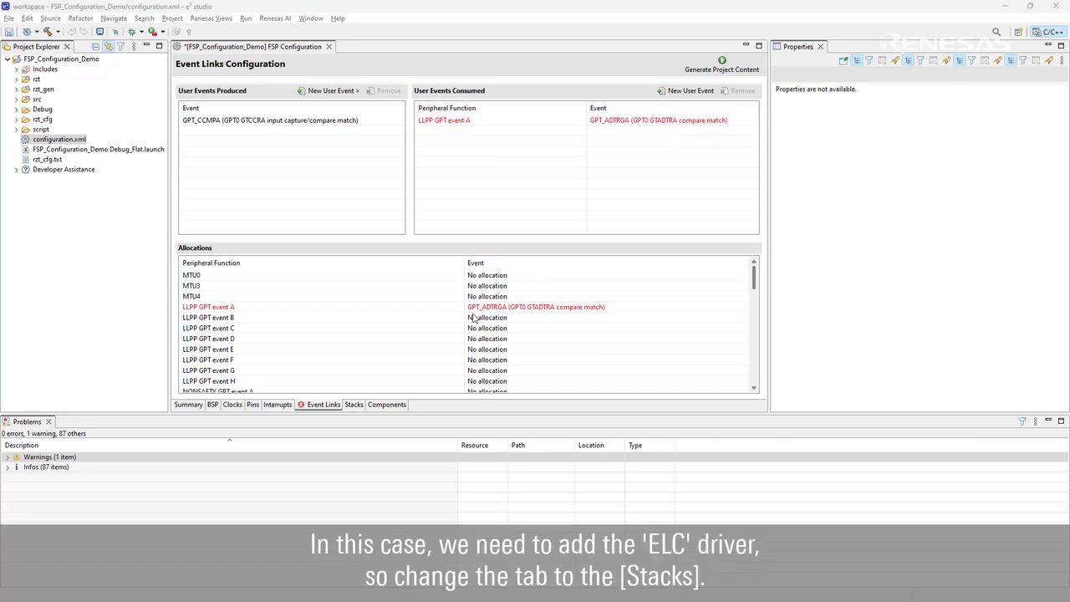
left_click(358, 405)
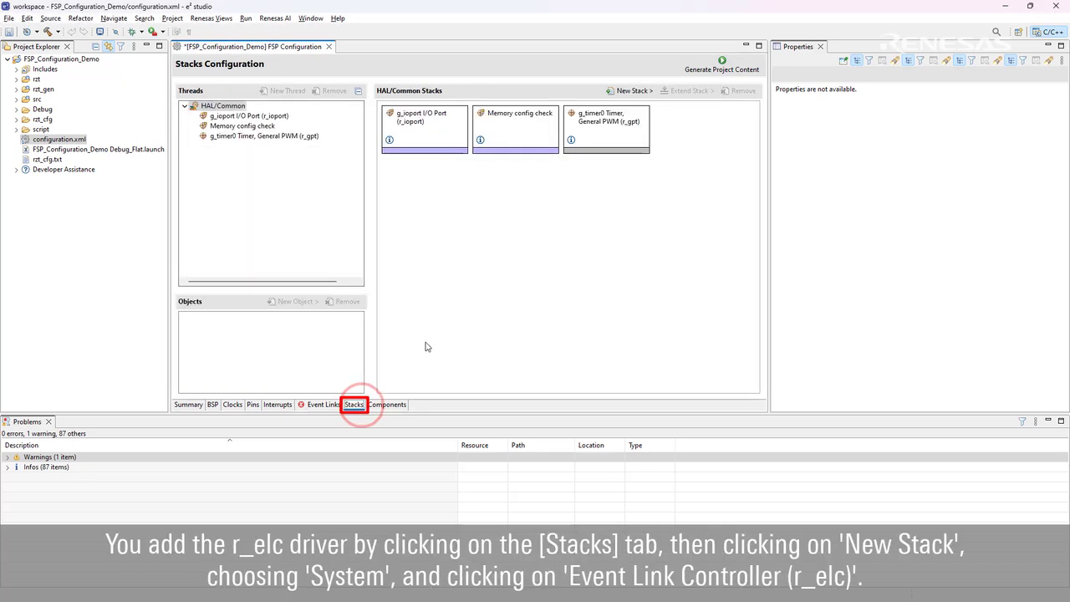
left_click(635, 90)
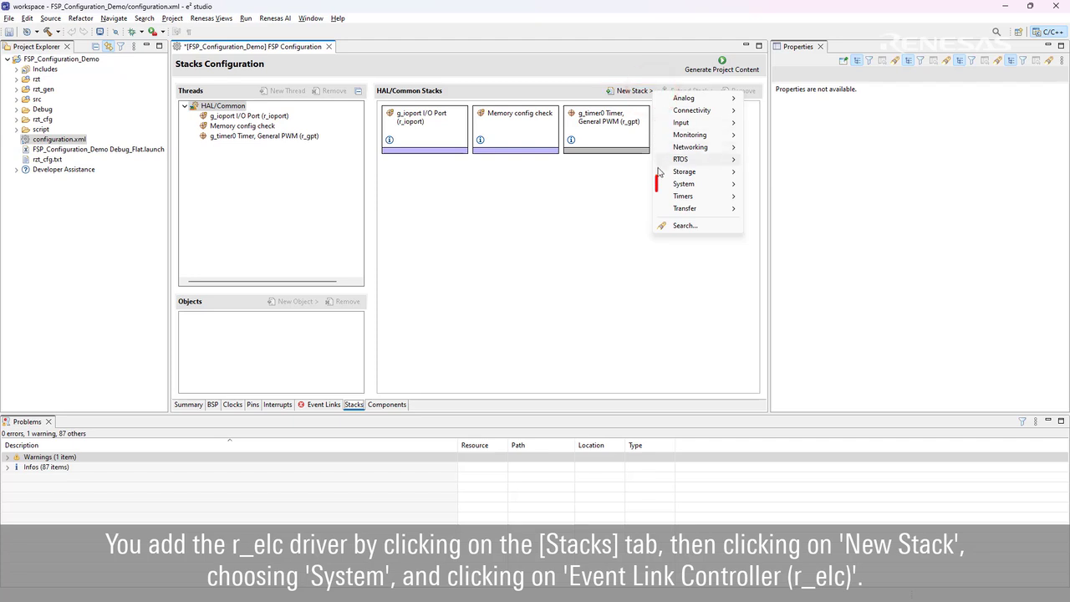
mouse_move(683, 184)
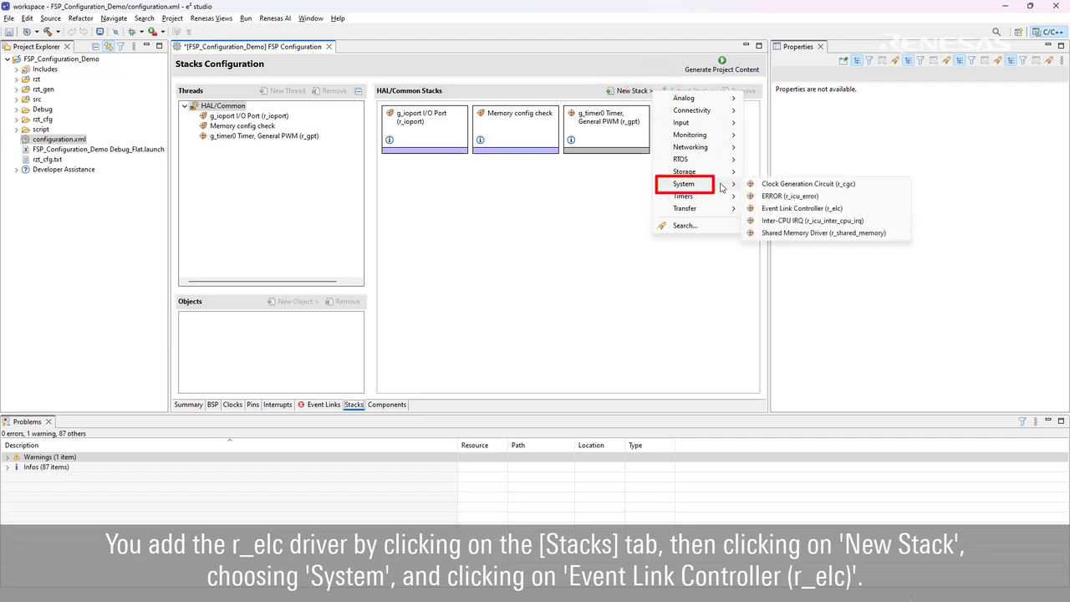
left_click(877, 209)
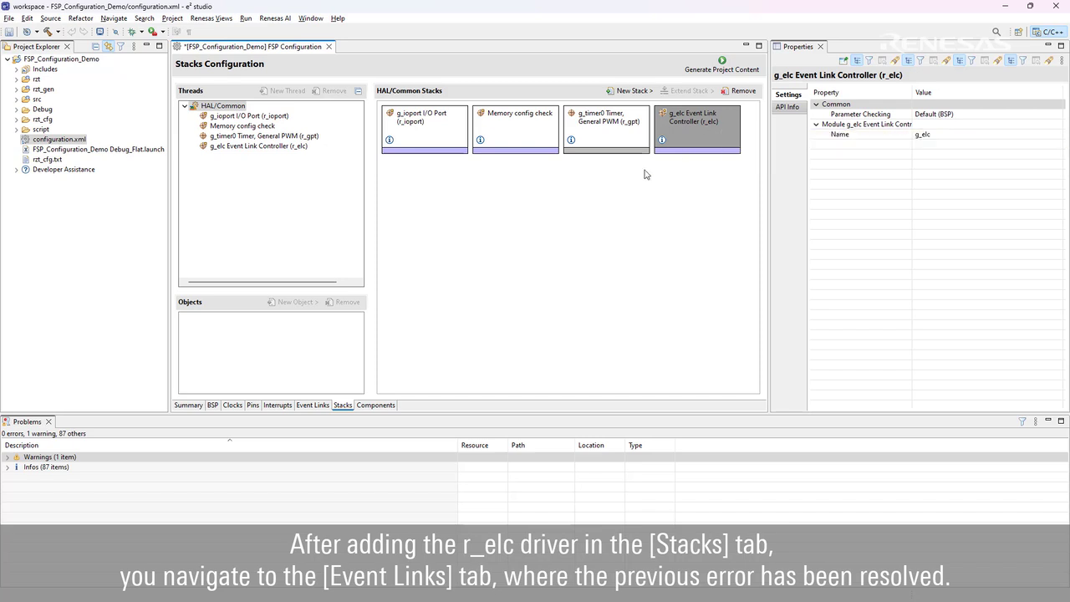
Remove the LLPP GPT event A entry from User Events Consumed in the Event Links configuration
left_click(328, 405)
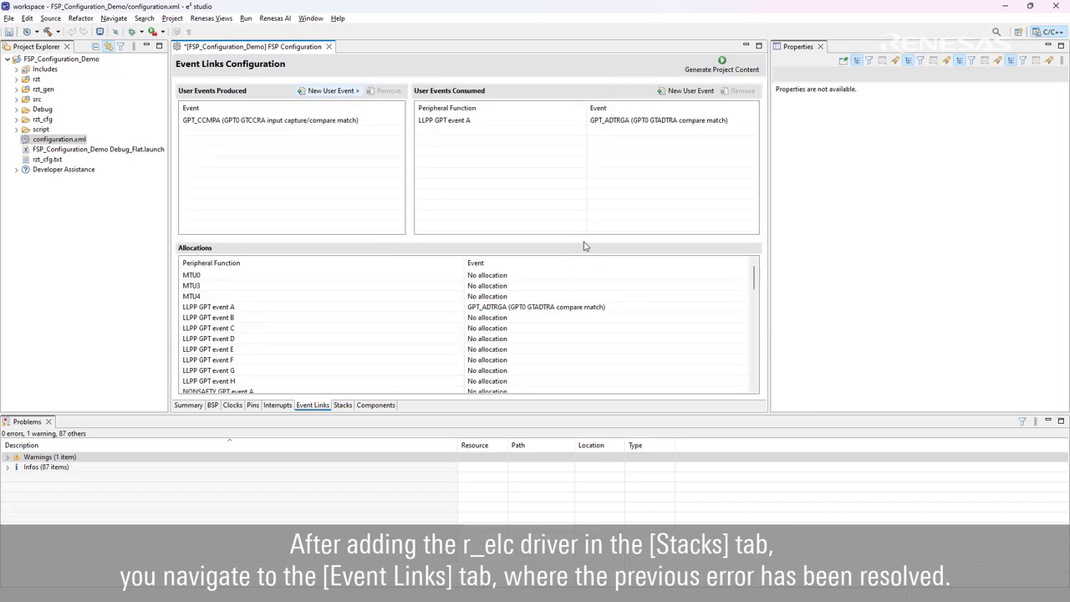
left_click(728, 124)
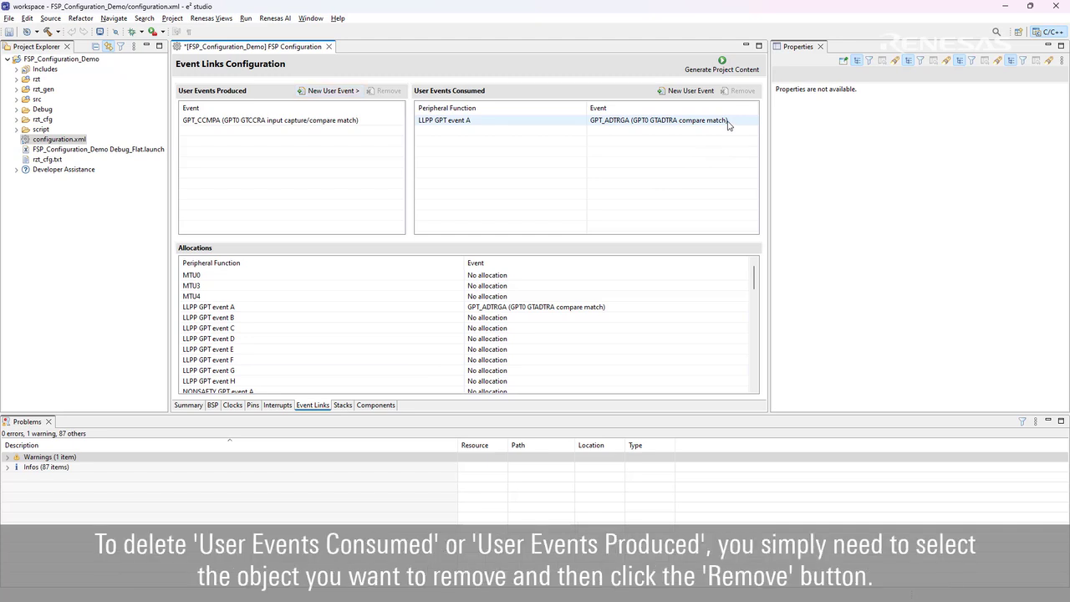
left_click(528, 124)
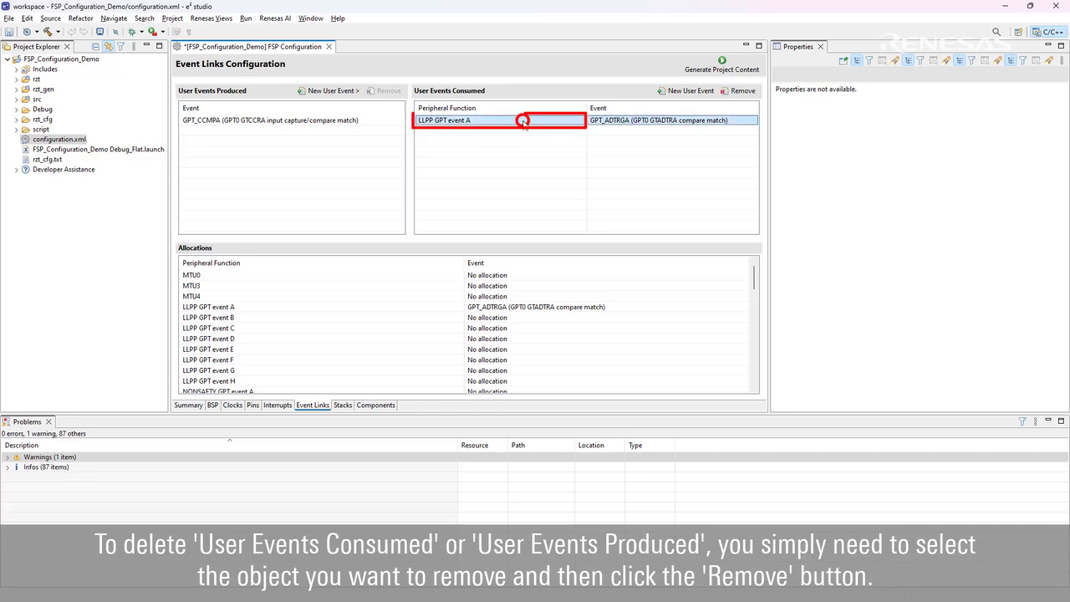
left_click(743, 91)
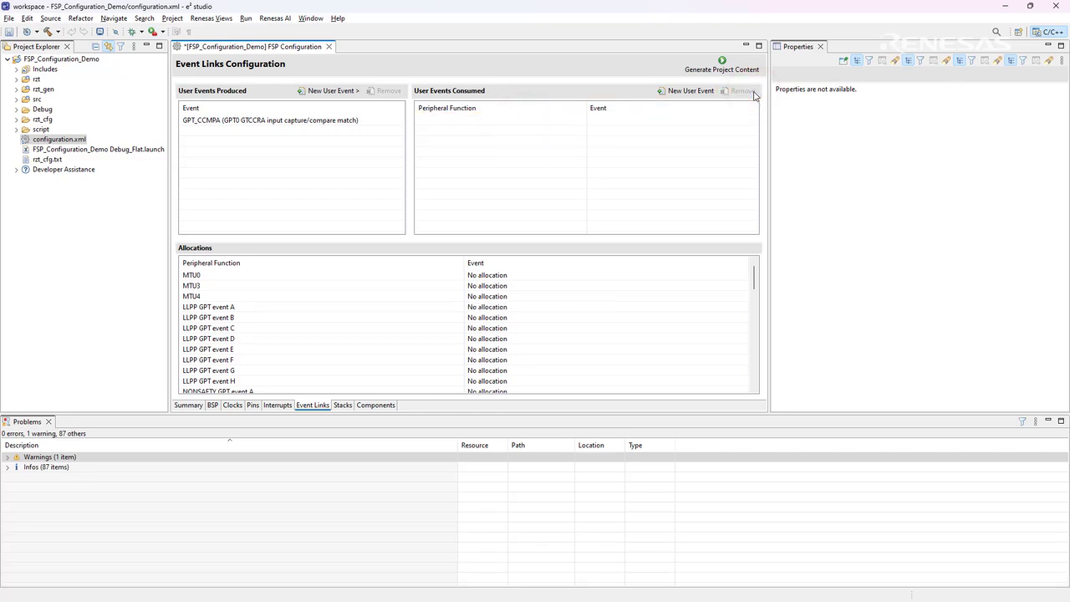